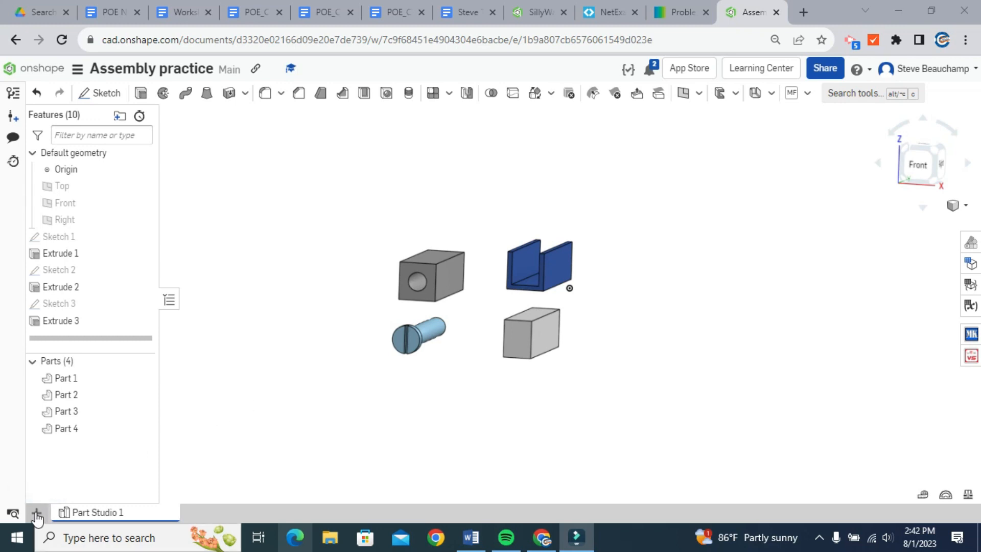
Create a new assembly and insert all four parts of Part Studio 1 from the current document
{"action": "left_click", "coordinate": [37, 513]}
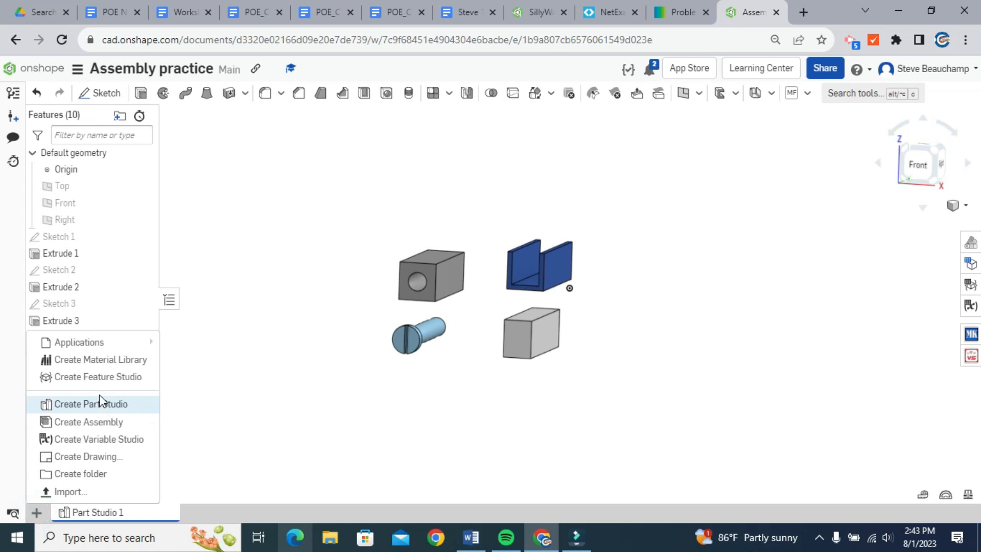
{"action": "left_click", "coordinate": [91, 422]}
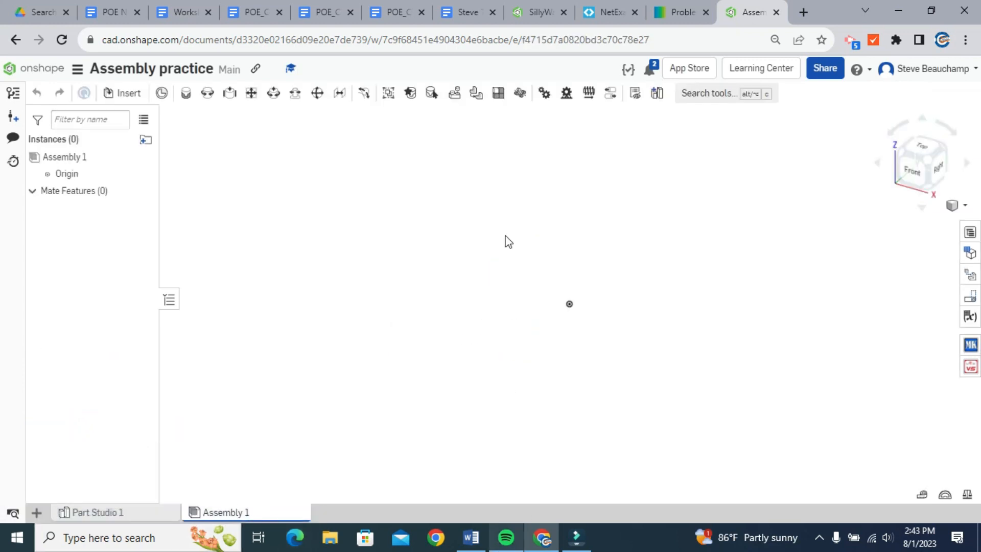
{"action": "left_click", "coordinate": [127, 97]}
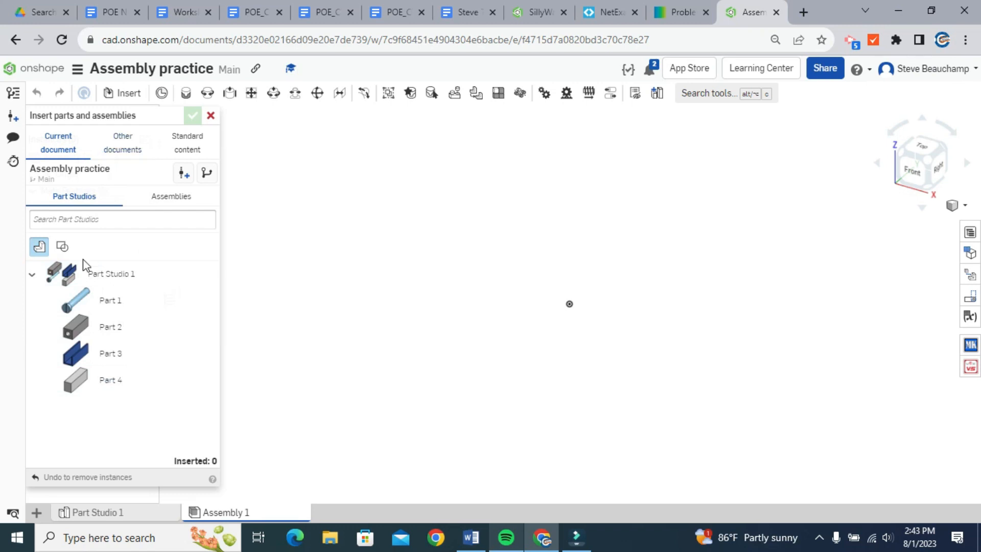
{"action": "left_click", "coordinate": [135, 152]}
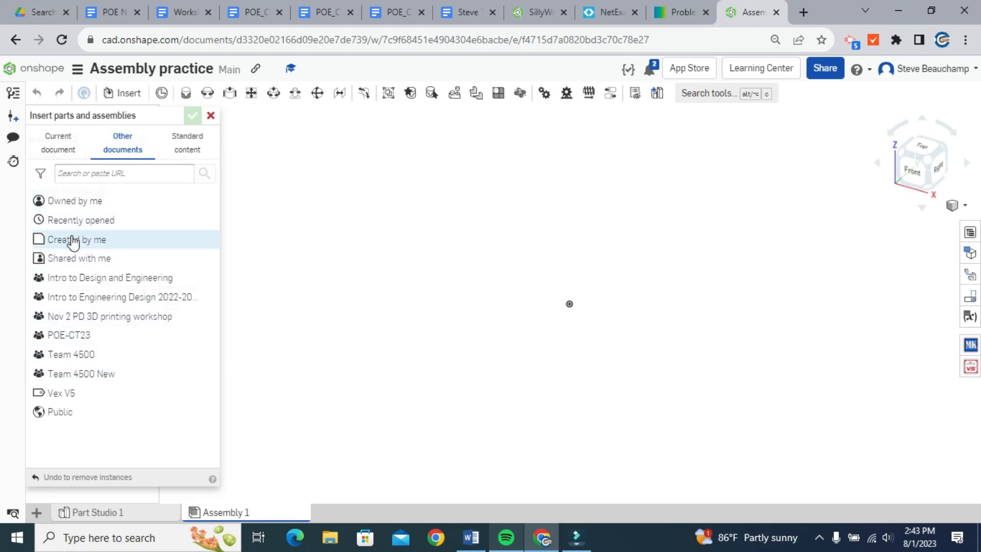
{"action": "left_click", "coordinate": [59, 151]}
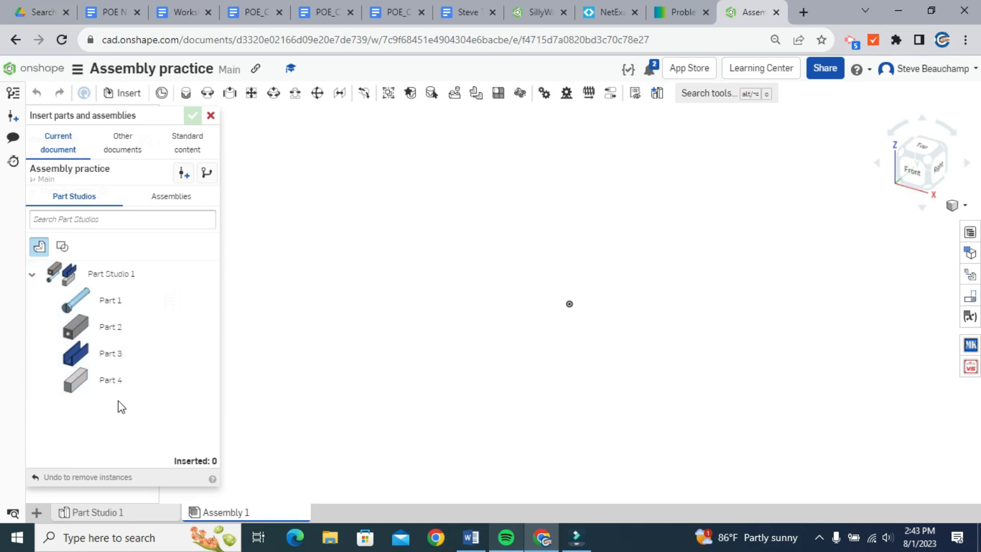
{"action": "left_click", "coordinate": [91, 278]}
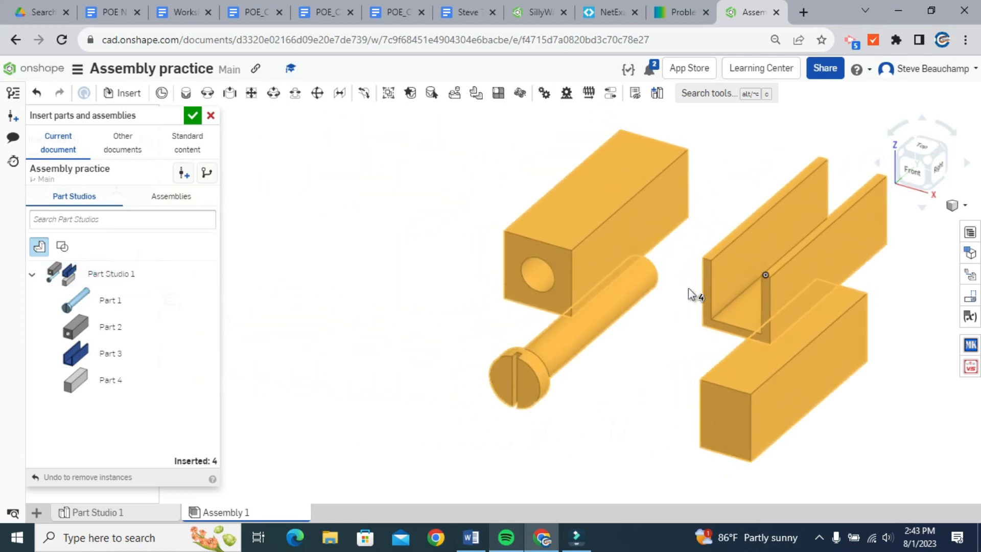
{"action": "left_click", "coordinate": [688, 288]}
{"action": "scroll", "coordinate": [324, 368], "scroll_direction": "down", "scroll_amount": 3}
{"action": "middle_click_drag", "start_coordinate": [420, 402], "coordinate": [598, 339]}
{"action": "middle_click_drag", "start_coordinate": [472, 377], "coordinate": [460, 366]}
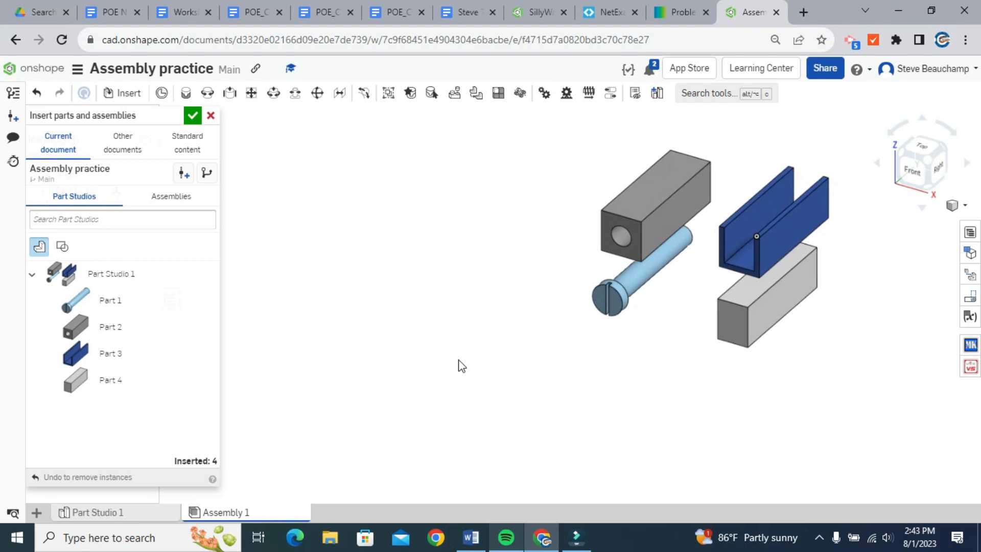
Insert a second set of all Part Studio 1 parts beside the first set and finish inserting
{"action": "left_click", "coordinate": [100, 277]}
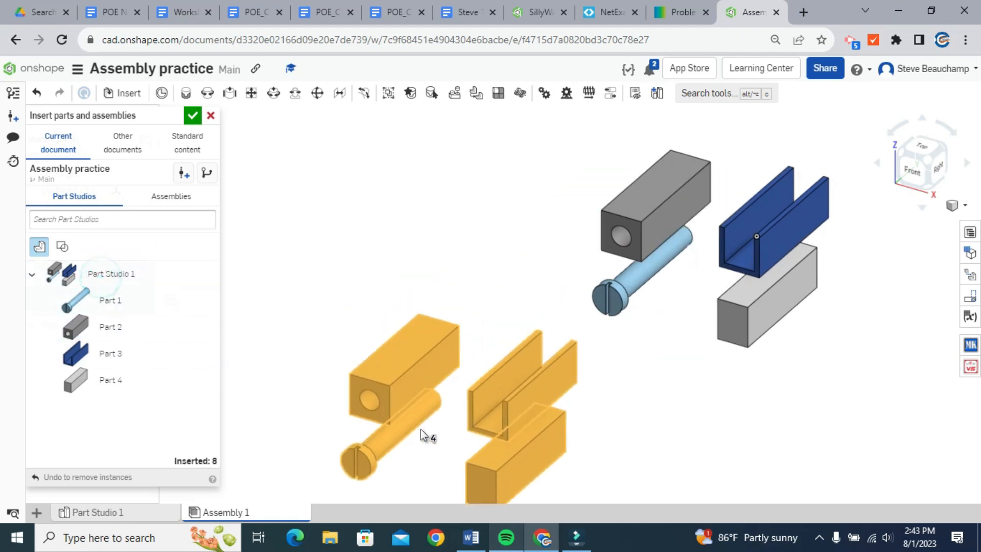
{"action": "left_click", "coordinate": [391, 372]}
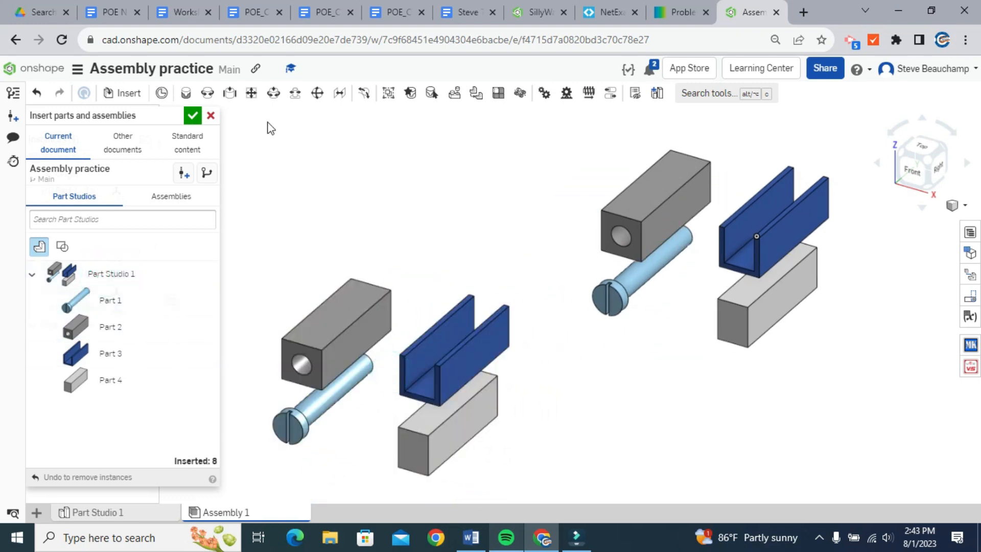
{"action": "left_click", "coordinate": [191, 118]}
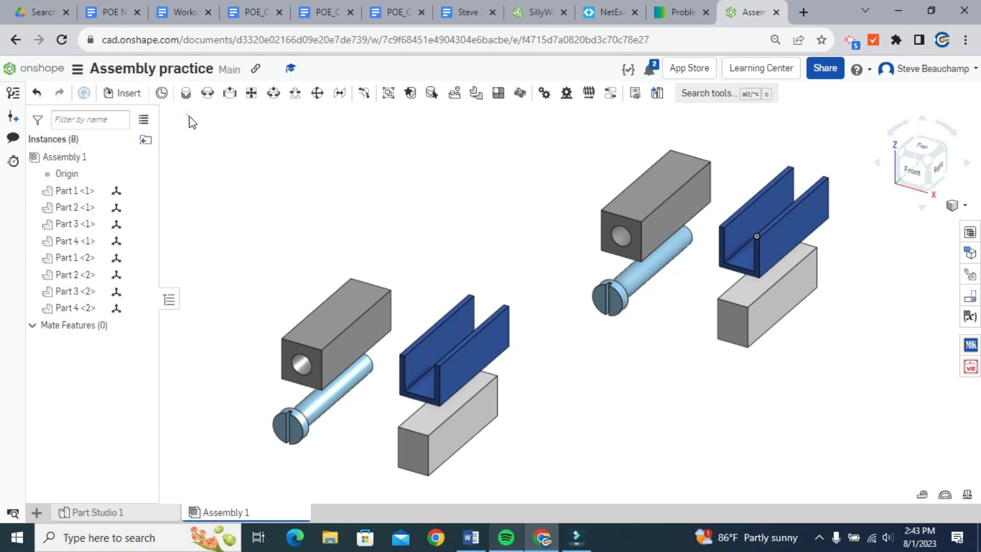
Move the first set's block with the hole sideways, away from its screw and the blue channel
{"action": "scroll", "coordinate": [545, 436], "scroll_direction": "down", "scroll_amount": 2}
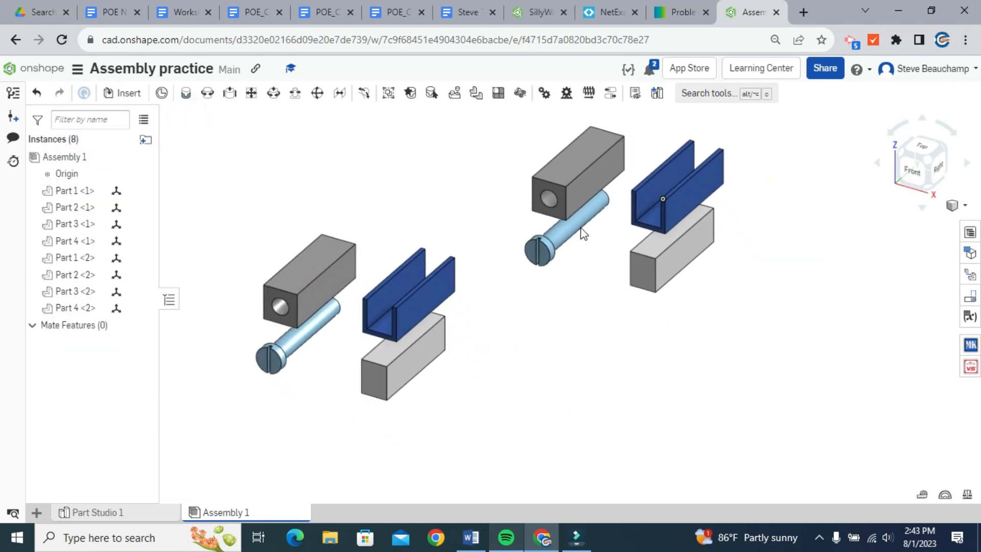
{"action": "scroll", "coordinate": [582, 245], "scroll_direction": "up", "scroll_amount": 3}
{"action": "scroll", "coordinate": [591, 267], "scroll_direction": "down", "scroll_amount": 3}
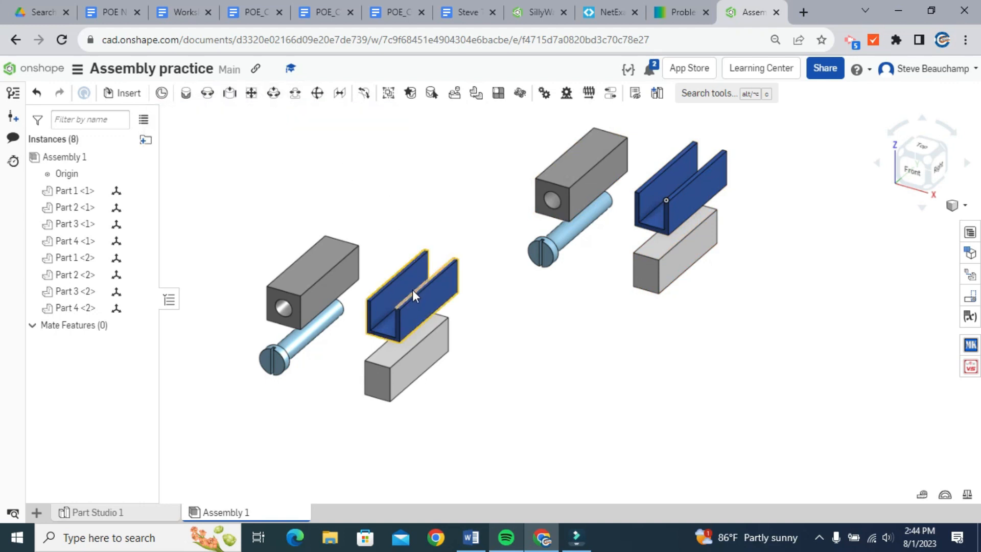
{"action": "left_click_drag", "start_coordinate": [591, 189], "coordinate": [546, 188]}
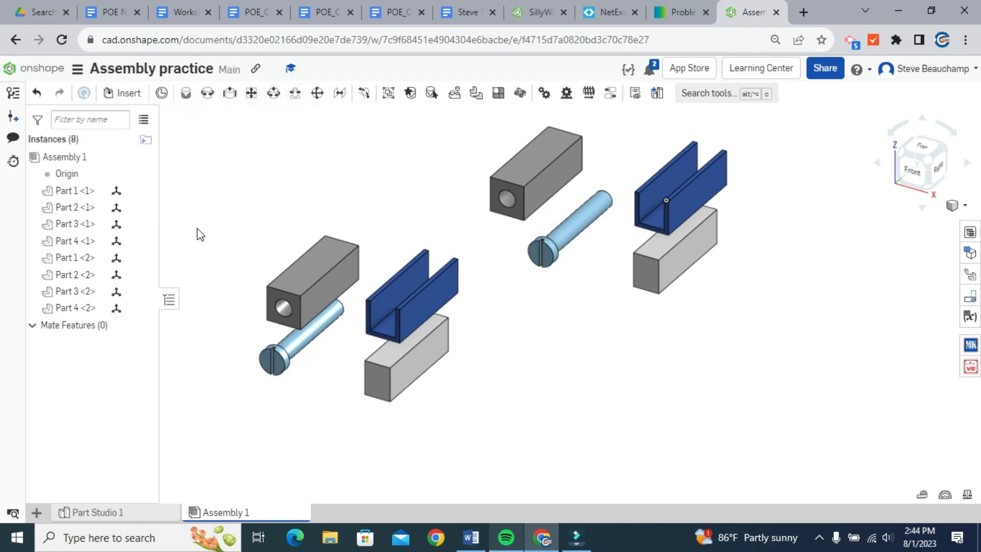
Start a Fastened mate and review the available mate types, keeping Fastened as the type
{"action": "key", "text": "f"}
{"action": "left_click_drag", "start_coordinate": [169, 198], "coordinate": [273, 130]}
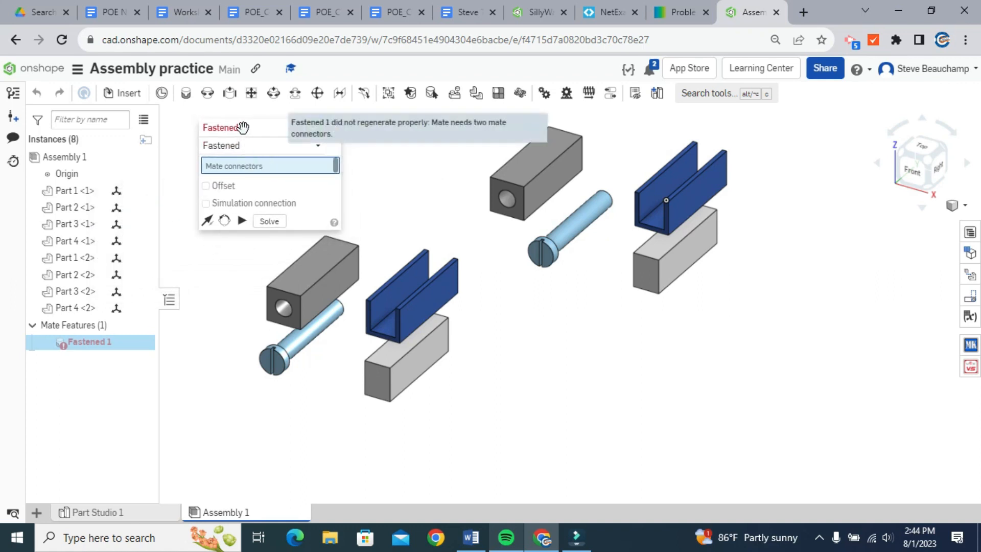
{"action": "left_click", "coordinate": [246, 147]}
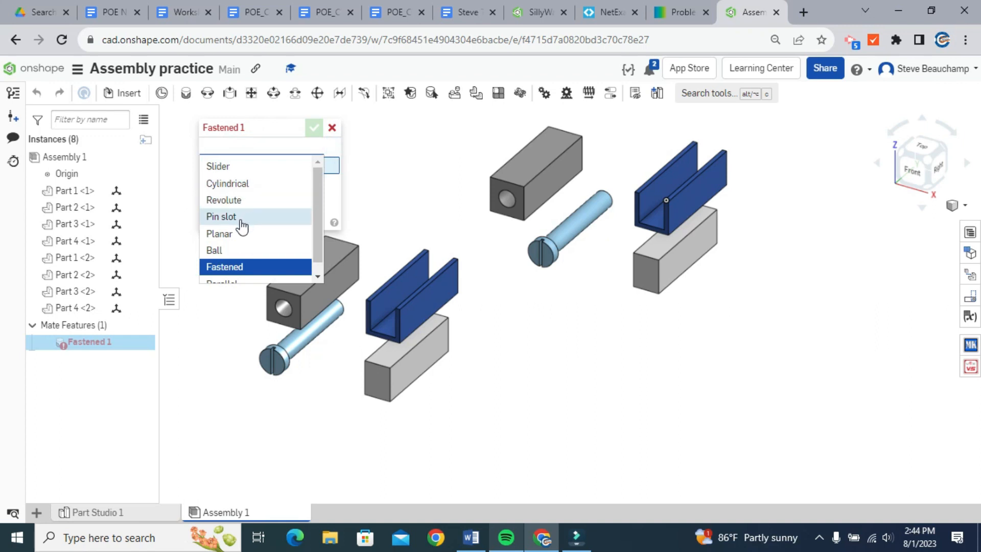
{"action": "scroll", "coordinate": [254, 276], "scroll_direction": "down", "scroll_amount": 1}
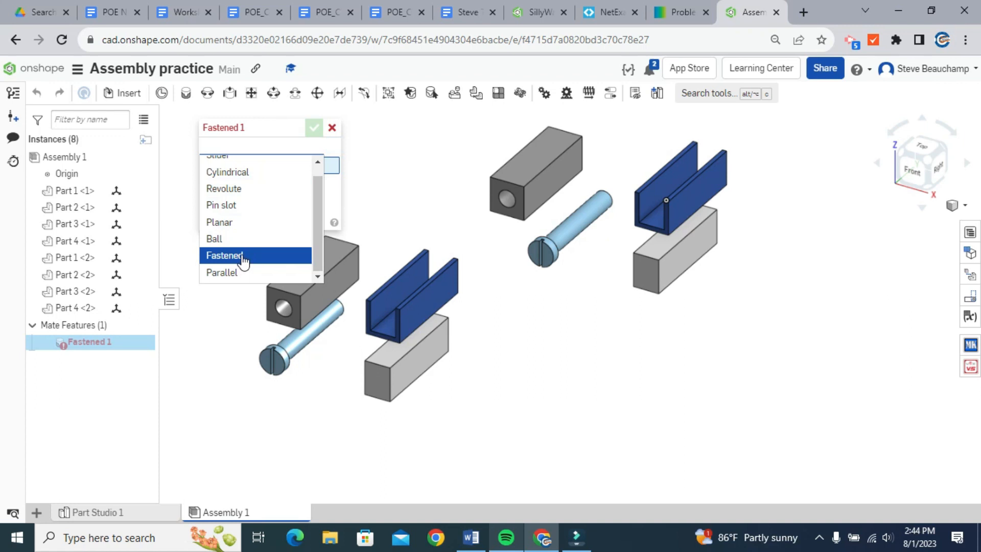
{"action": "scroll", "coordinate": [254, 182], "scroll_direction": "up", "scroll_amount": 1}
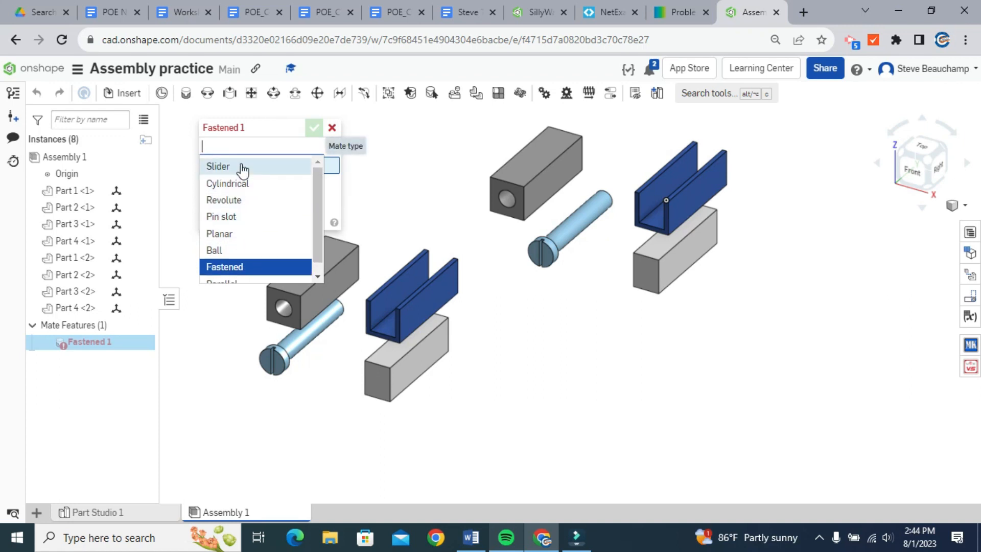
{"action": "left_click", "coordinate": [399, 200]}
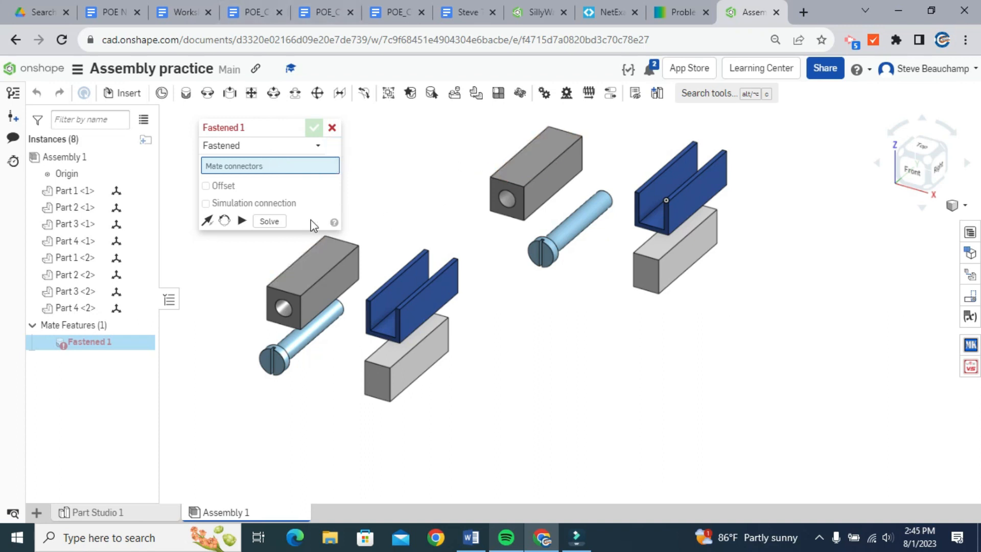
Select the centre of the top face of the second set's holed block as the first mate connector
{"action": "scroll", "coordinate": [308, 287], "scroll_direction": "up", "scroll_amount": 3}
{"action": "scroll", "coordinate": [405, 292], "scroll_direction": "up", "scroll_amount": 3}
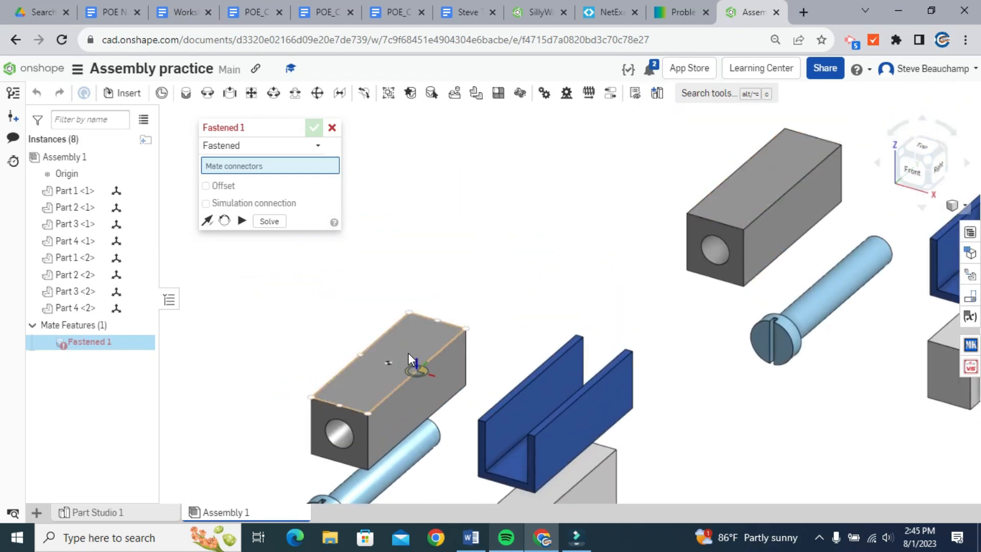
{"action": "scroll", "coordinate": [429, 308], "scroll_direction": "up", "scroll_amount": 3}
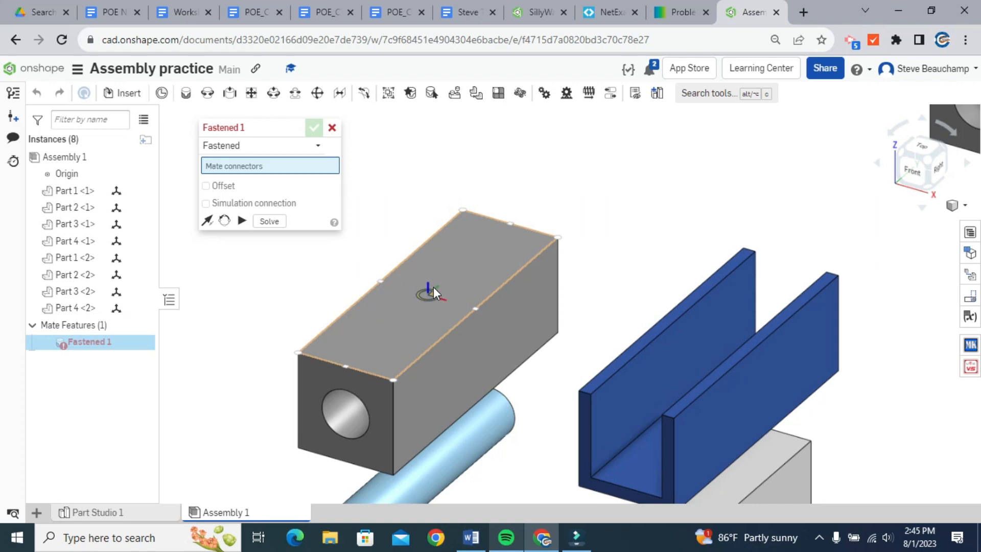
{"action": "scroll", "coordinate": [429, 292], "scroll_direction": "up", "scroll_amount": 1}
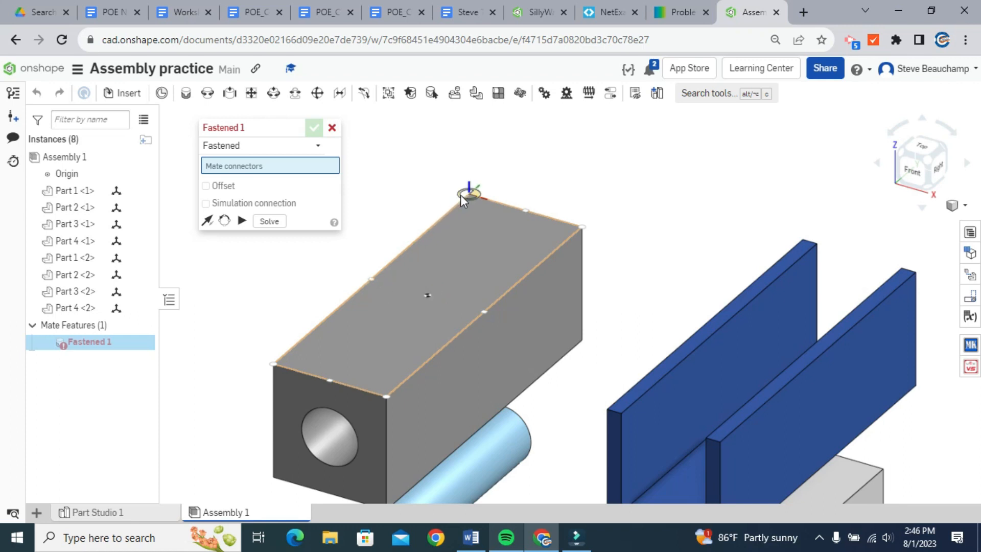
{"action": "left_click", "coordinate": [428, 295]}
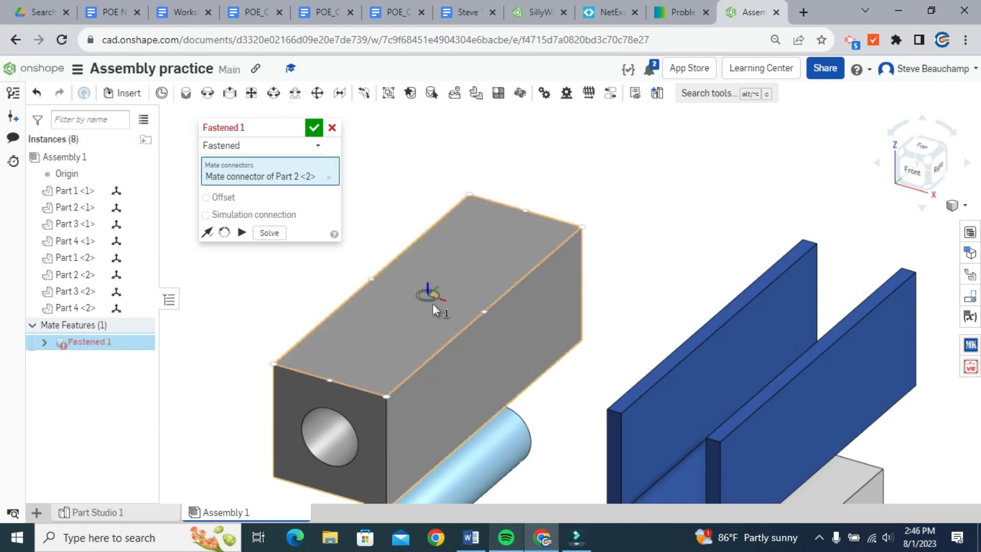
Select the centre of the bottom face of the other holed block as the second connector and accept the Fastened mate
{"action": "scroll", "coordinate": [430, 297], "scroll_direction": "down", "scroll_amount": 3}
{"action": "right_click_drag", "start_coordinate": [627, 323], "coordinate": [762, 280]}
{"action": "right_click_drag", "start_coordinate": [731, 367], "coordinate": [683, 238]}
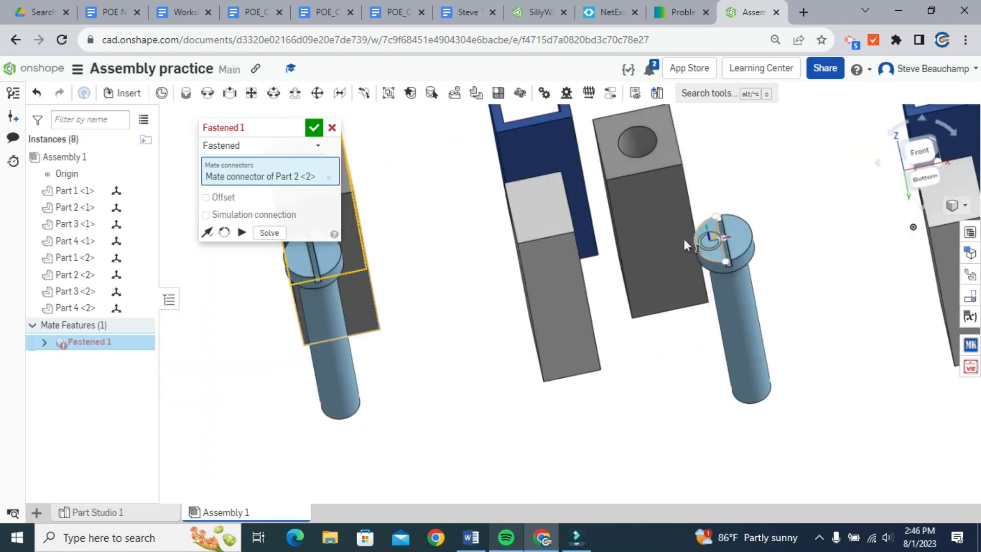
{"action": "left_click", "coordinate": [658, 243]}
{"action": "right_click_drag", "start_coordinate": [750, 213], "coordinate": [727, 246]}
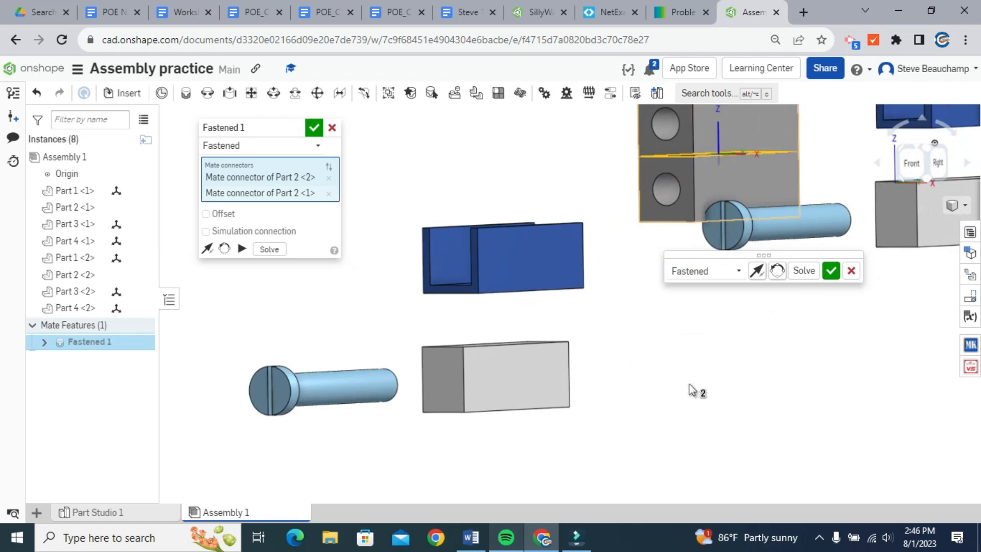
{"action": "middle_click_drag", "start_coordinate": [677, 343], "coordinate": [603, 377]}
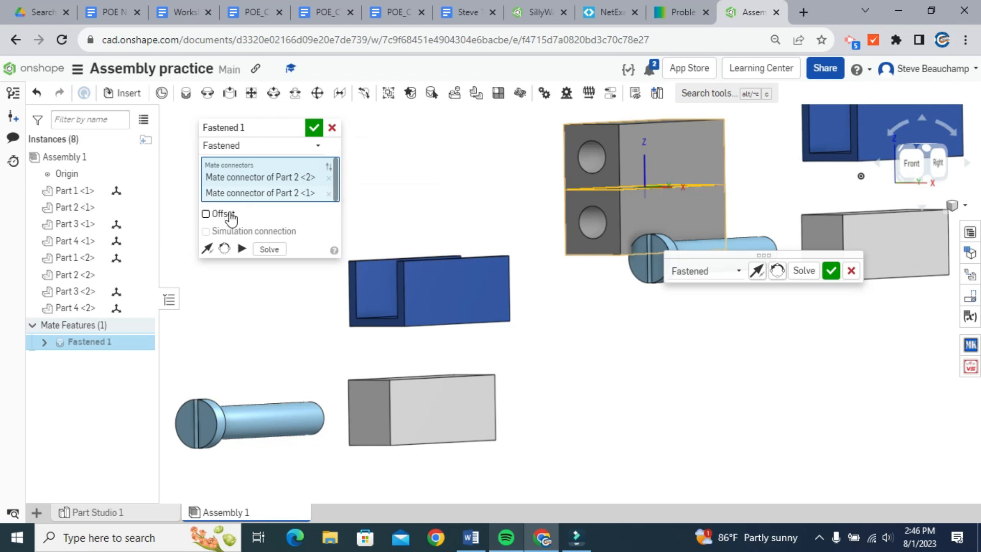
{"action": "left_click", "coordinate": [314, 128]}
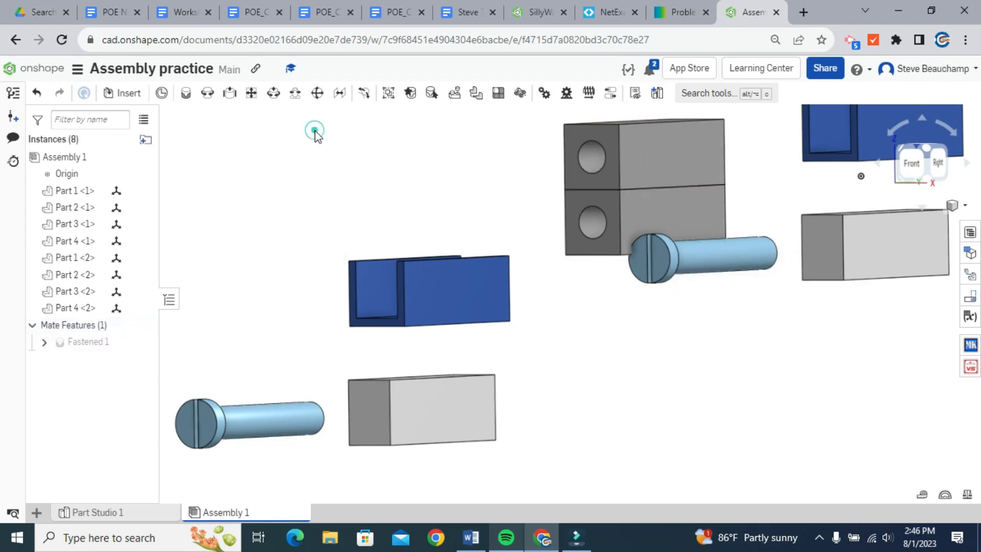
Move the fastened pair of holed blocks to the empty space above the second set's blue channel
{"action": "scroll", "coordinate": [600, 375], "scroll_direction": "down", "scroll_amount": 3}
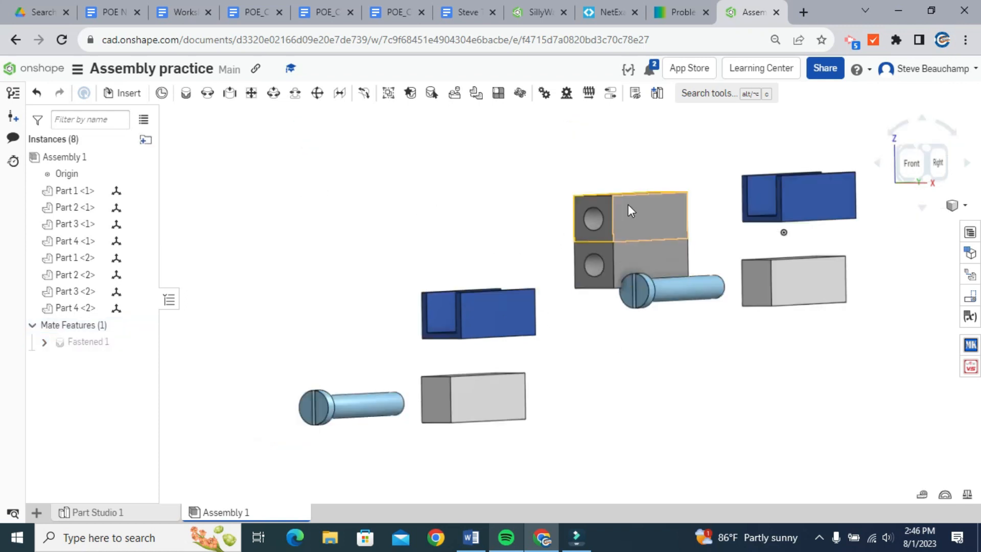
{"action": "left_click_drag", "start_coordinate": [598, 207], "coordinate": [485, 228]}
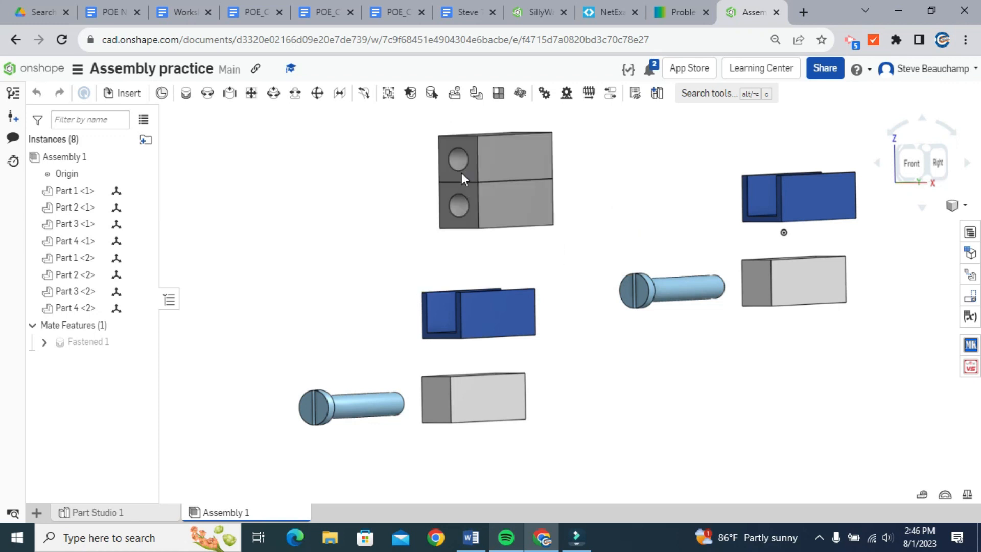
{"action": "scroll", "coordinate": [493, 180], "scroll_direction": "down", "scroll_amount": 2}
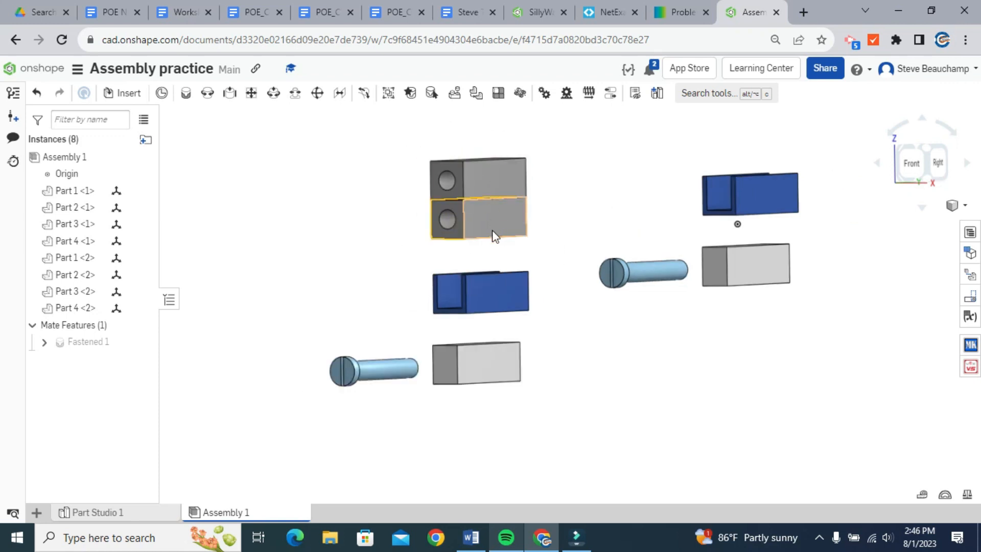
Edit the Fastened mate between the two holed blocks, enable its offset and set the Y offset to -0.25 in
{"action": "double_click", "coordinate": [84, 343]}
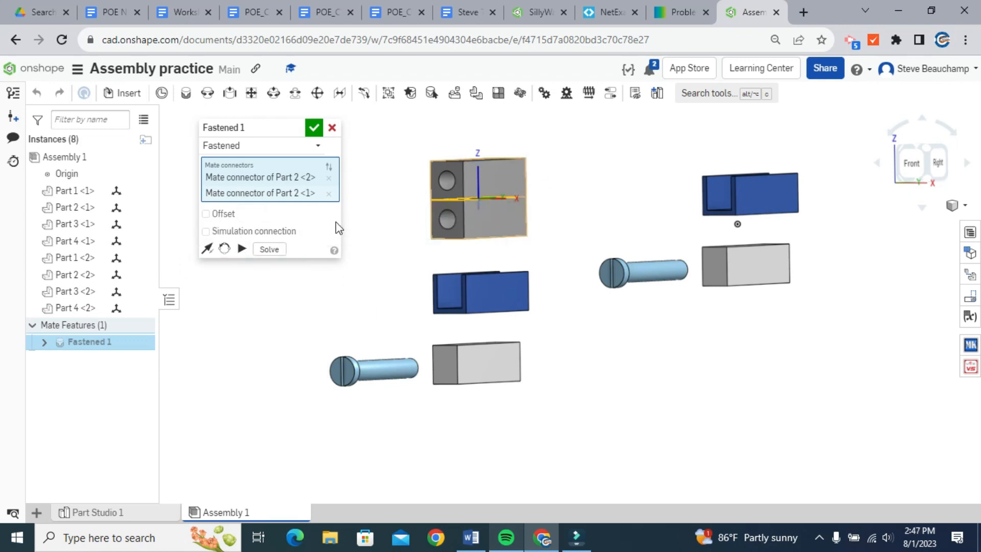
{"action": "key", "text": "shift+7"}
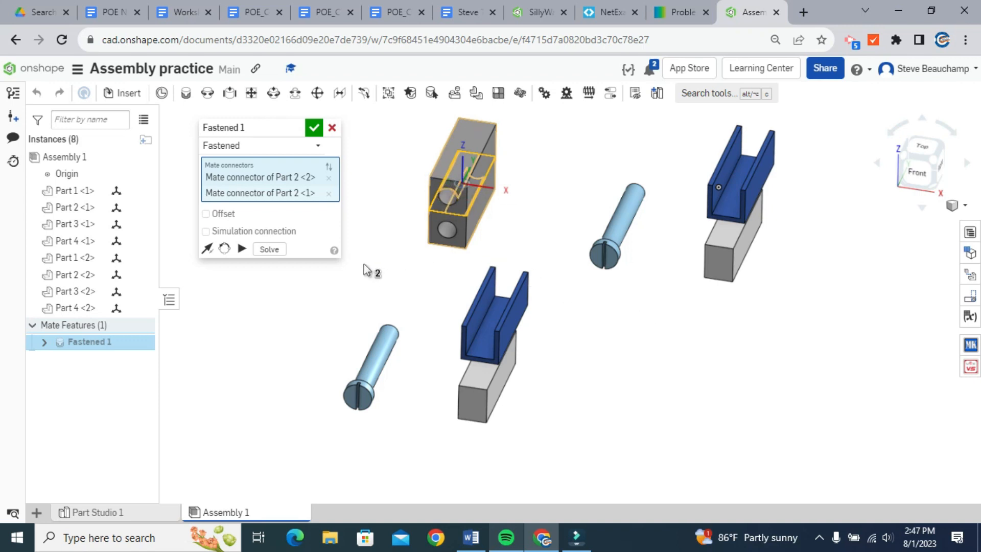
{"action": "left_click", "coordinate": [206, 214]}
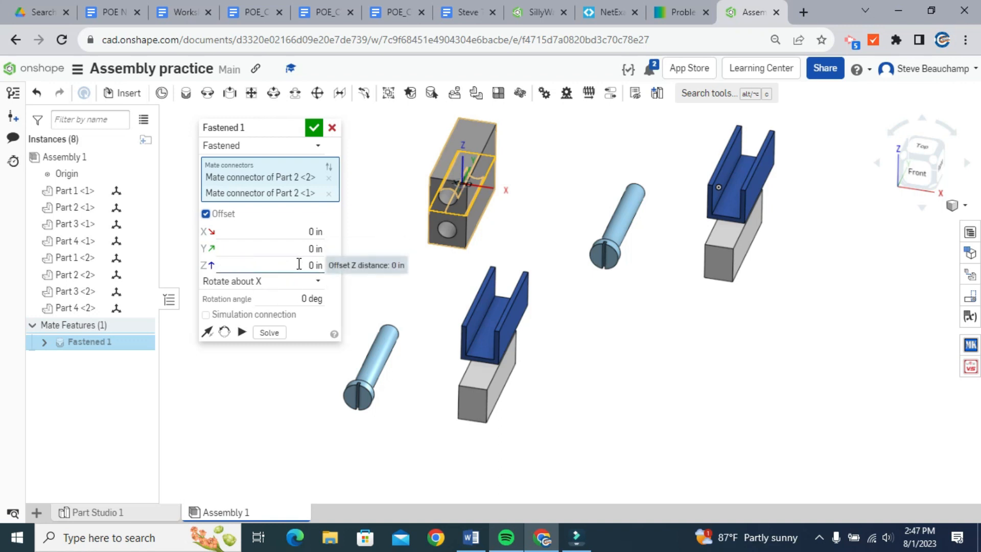
{"action": "left_click", "coordinate": [285, 248]}
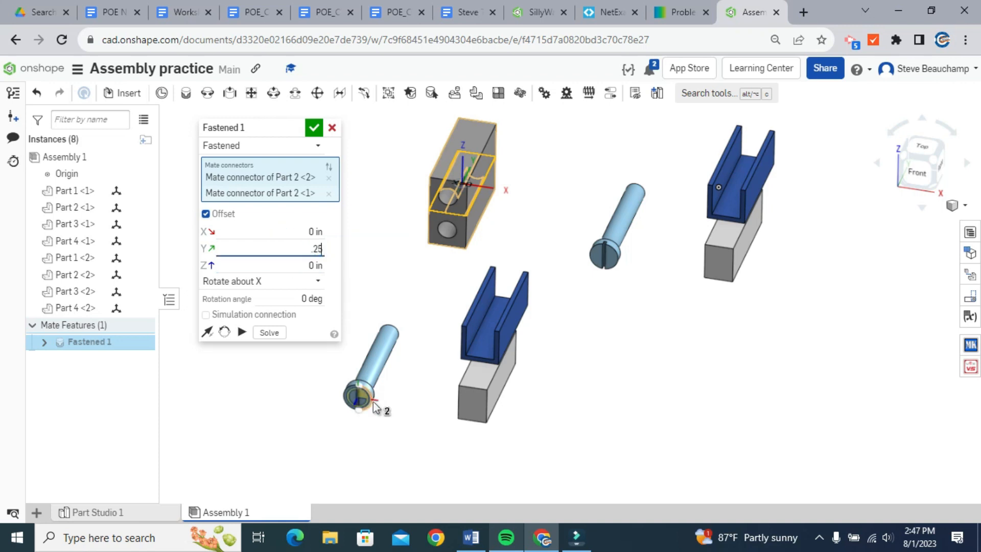
{"action": "right_click_drag", "start_coordinate": [705, 293], "coordinate": [456, 203]}
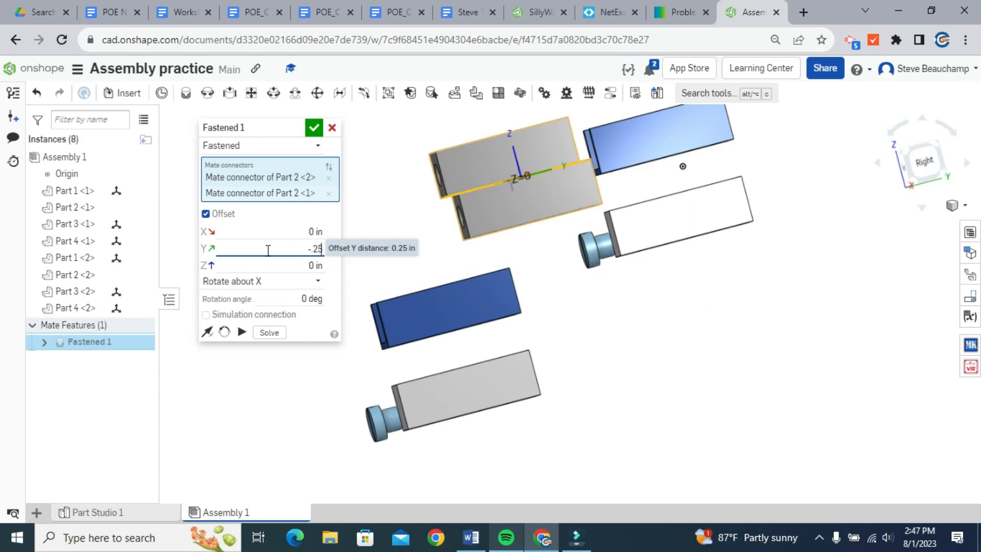
{"action": "key", "text": "Return"}
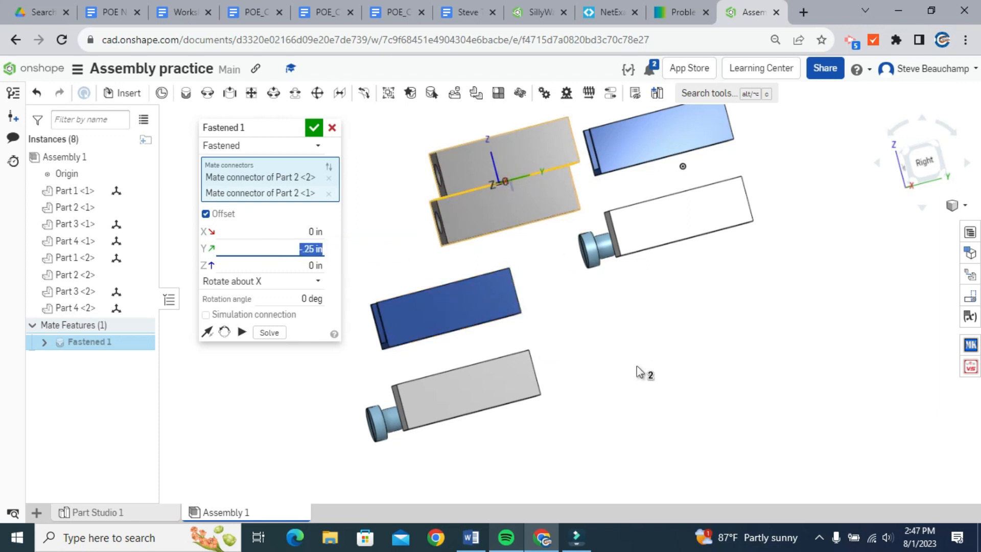
Set both the X offset and the Z offset of the Fastened mate between the holed blocks to 0.25 in
{"action": "right_click_drag", "start_coordinate": [638, 366], "coordinate": [696, 382]}
{"action": "left_click", "coordinate": [272, 234]}
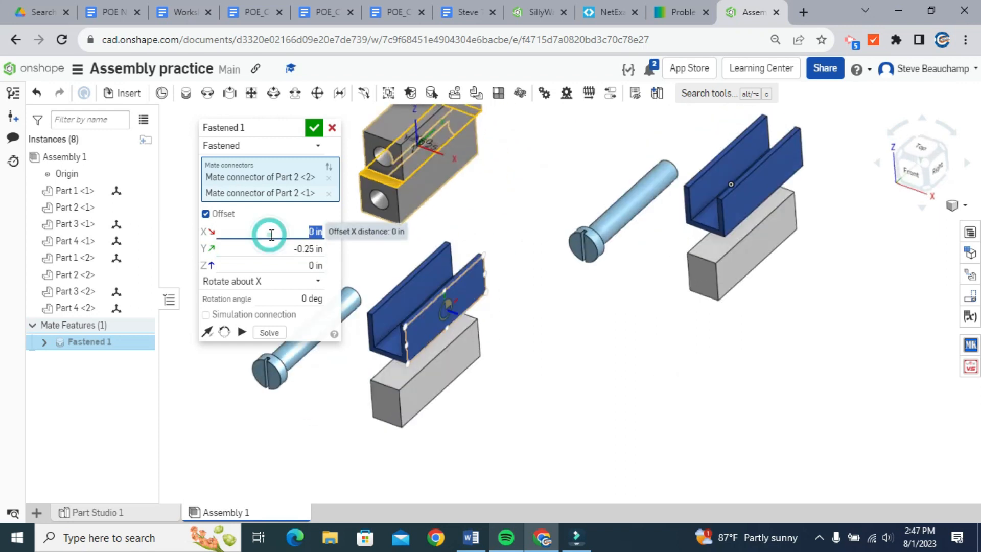
{"action": "type", "text": ".25"}
{"action": "key", "text": "Return"}
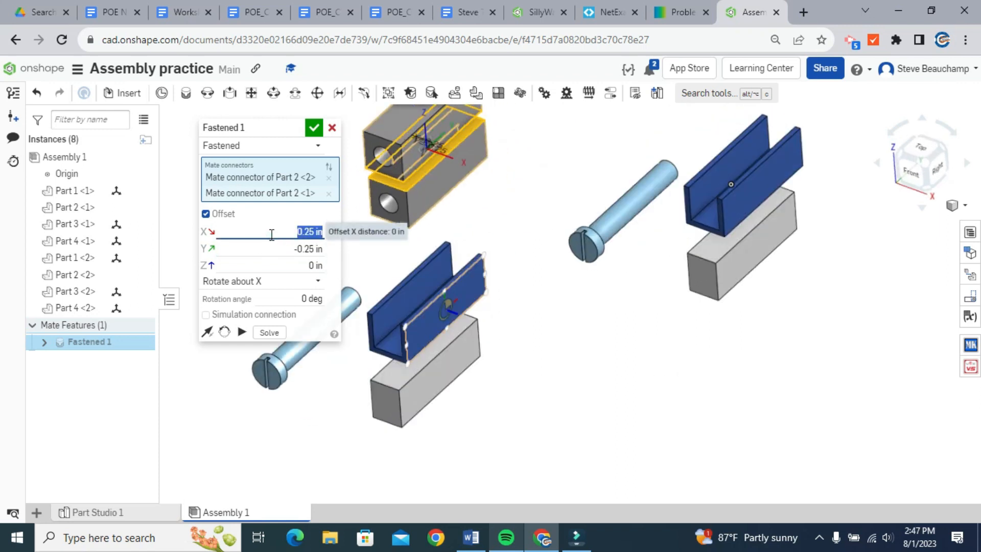
{"action": "left_click", "coordinate": [238, 266]}
{"action": "type", "text": ".25"}
{"action": "key", "text": "Return"}
Change the Fastened mate's Z offset to -0.25 in and view the two holed blocks from an isometric angle
{"action": "right_click_drag", "start_coordinate": [476, 236], "coordinate": [474, 183]}
{"action": "type", "text": "-.25"}
{"action": "key", "text": "Return"}
{"action": "key", "text": "shift+7"}
{"action": "right_click_drag", "start_coordinate": [602, 185], "coordinate": [574, 203]}
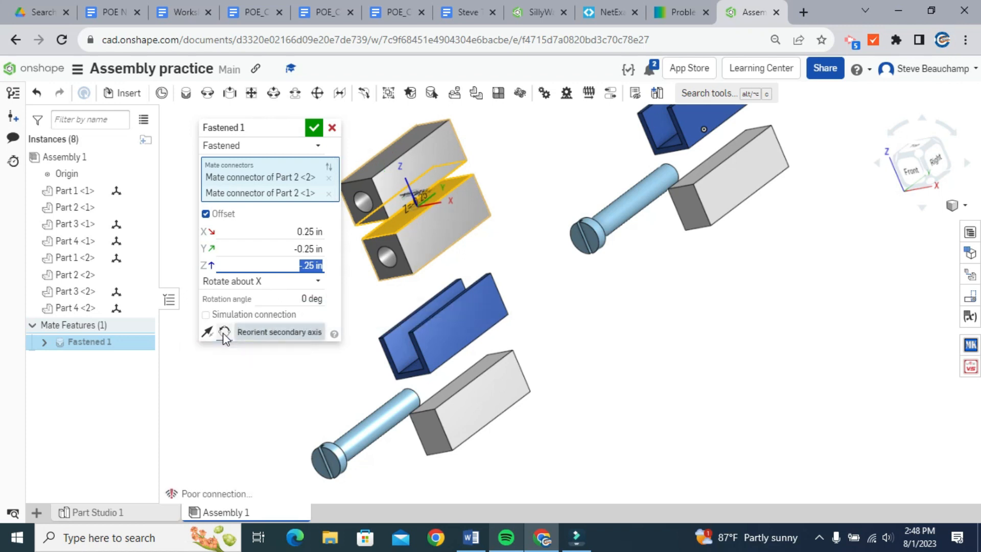
Reorient the Fastened mate's secondary axis repeatedly in quarter turns, ending with the two holed blocks parallel
{"action": "left_click", "coordinate": [223, 332]}
{"action": "left_click", "coordinate": [224, 332]}
{"action": "left_click", "coordinate": [224, 332]}
{"action": "left_click", "coordinate": [224, 332]}
{"action": "left_click", "coordinate": [224, 332]}
{"action": "left_click", "coordinate": [224, 332]}
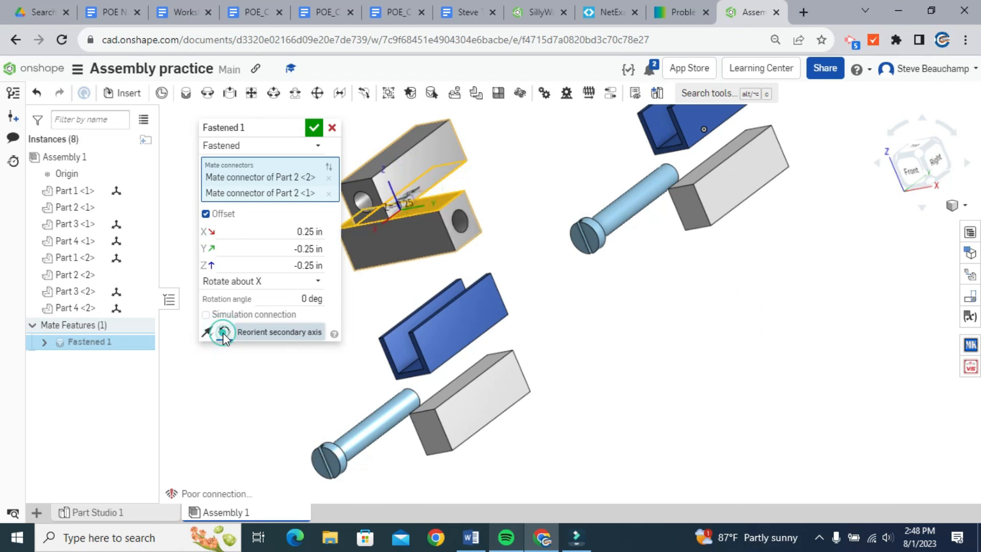
{"action": "left_click", "coordinate": [224, 332]}
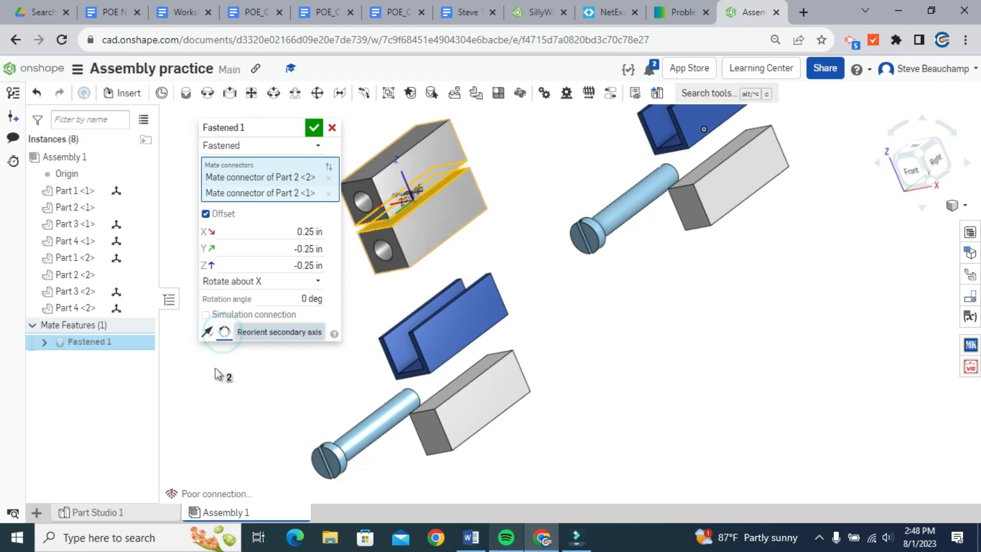
Flip the Fastened mate's primary axis and back again, and accept the edited mate
{"action": "left_click", "coordinate": [207, 332]}
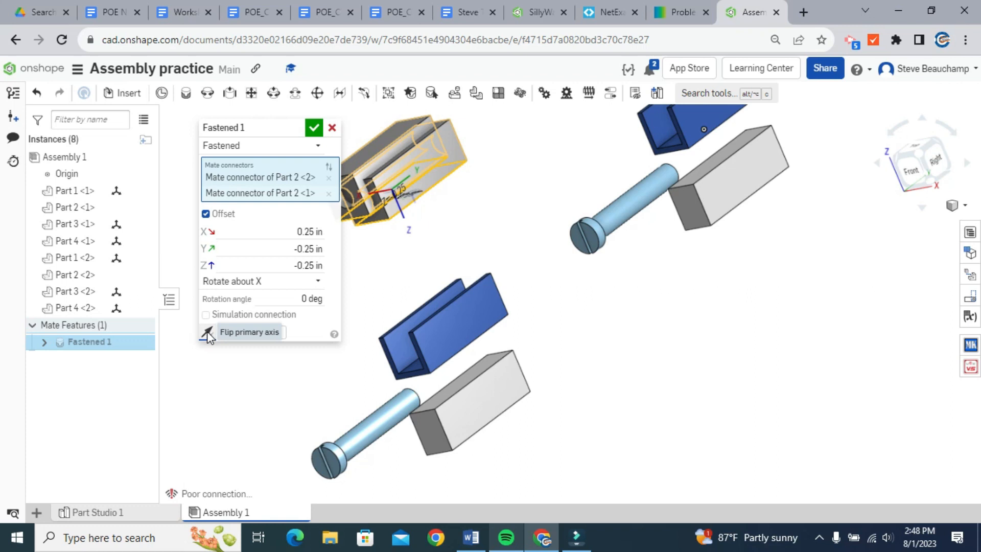
{"action": "left_click", "coordinate": [206, 332]}
{"action": "middle_click_drag", "start_coordinate": [467, 241], "coordinate": [541, 233]}
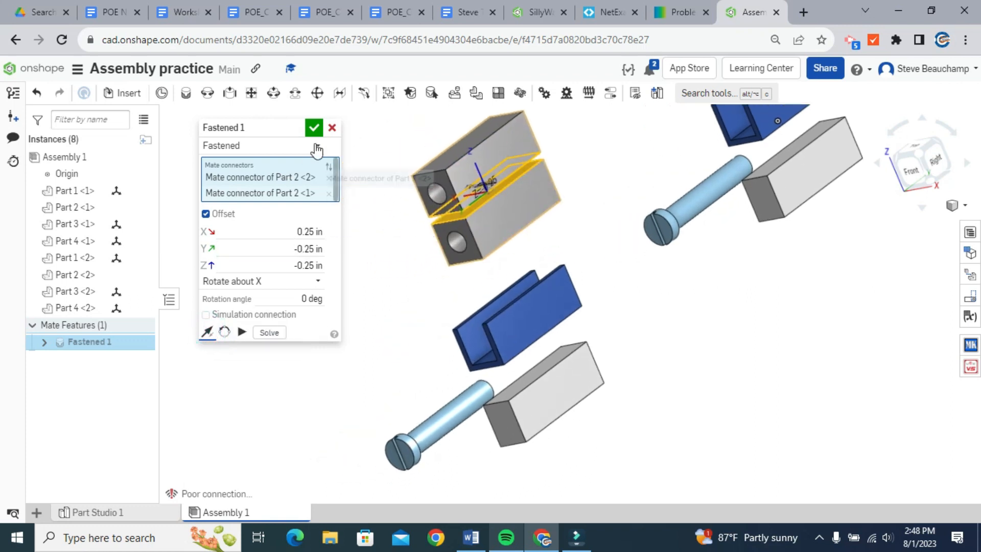
{"action": "left_click", "coordinate": [314, 129]}
{"action": "right_click_drag", "start_coordinate": [554, 232], "coordinate": [514, 251]}
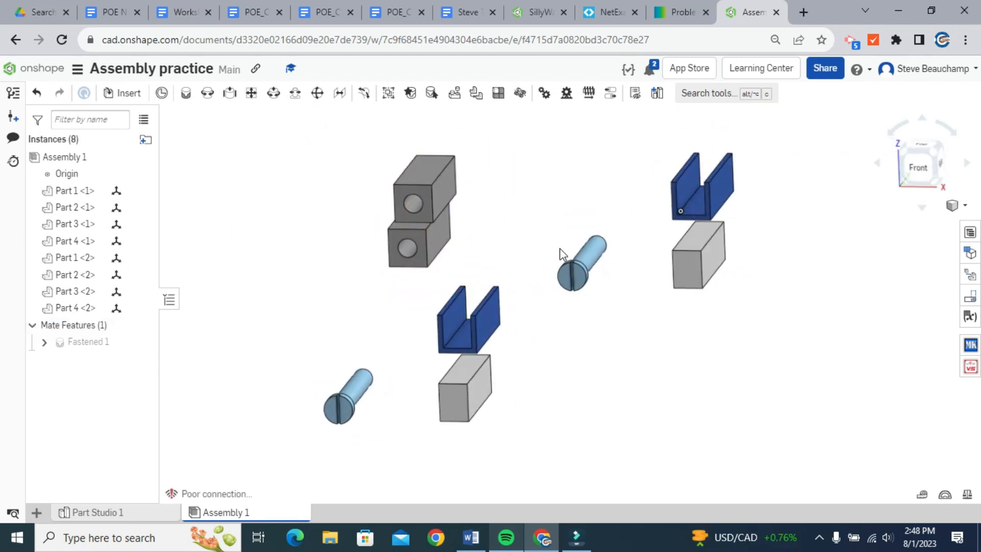
{"action": "middle_click_drag", "start_coordinate": [557, 373], "coordinate": [517, 364]}
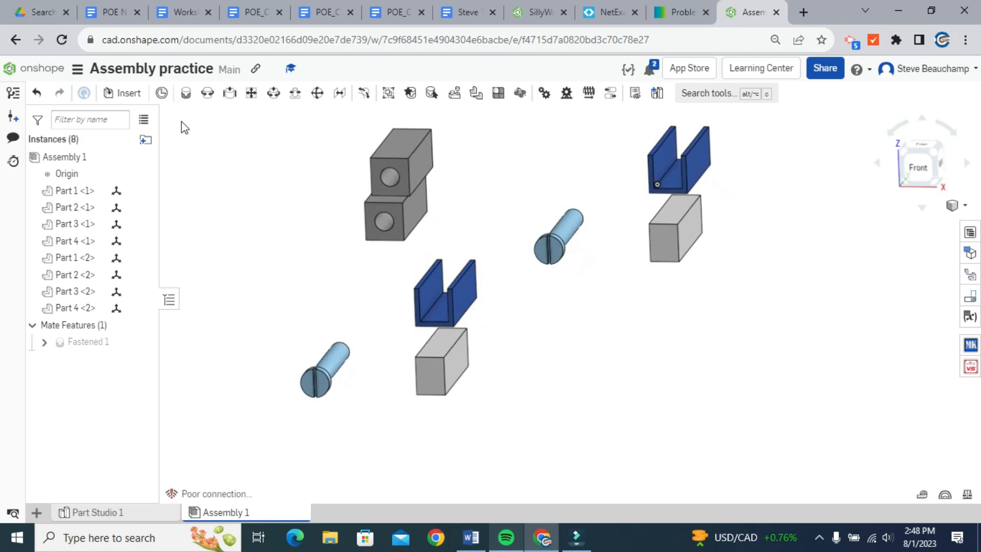
{"action": "key", "text": "m"}
{"action": "left_click", "coordinate": [250, 146]}
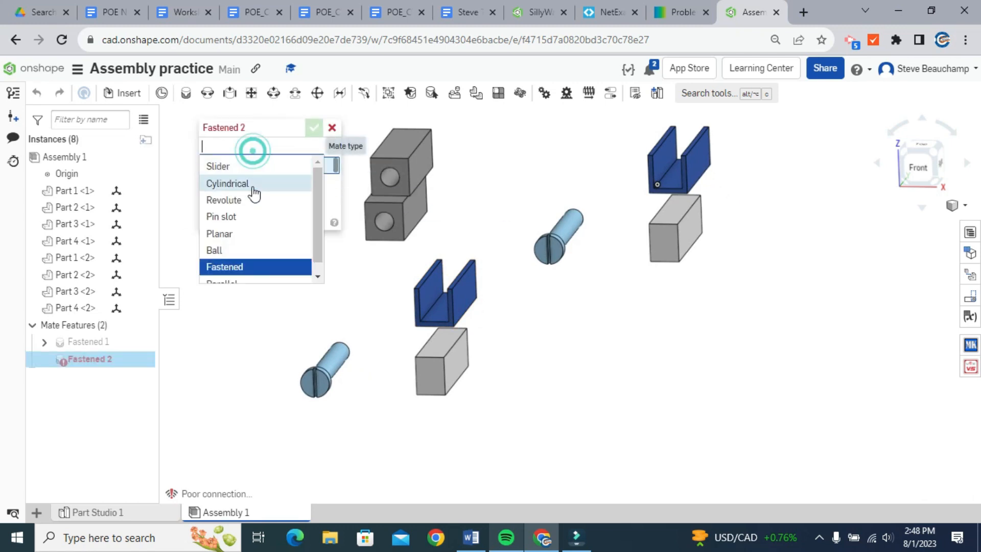
{"action": "left_click", "coordinate": [247, 200]}
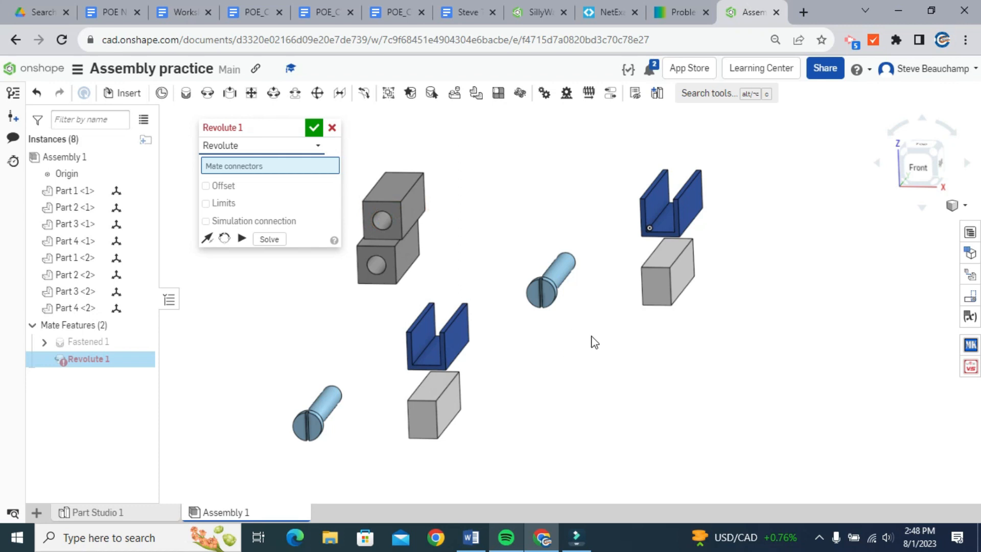
{"action": "key", "text": "shift+7"}
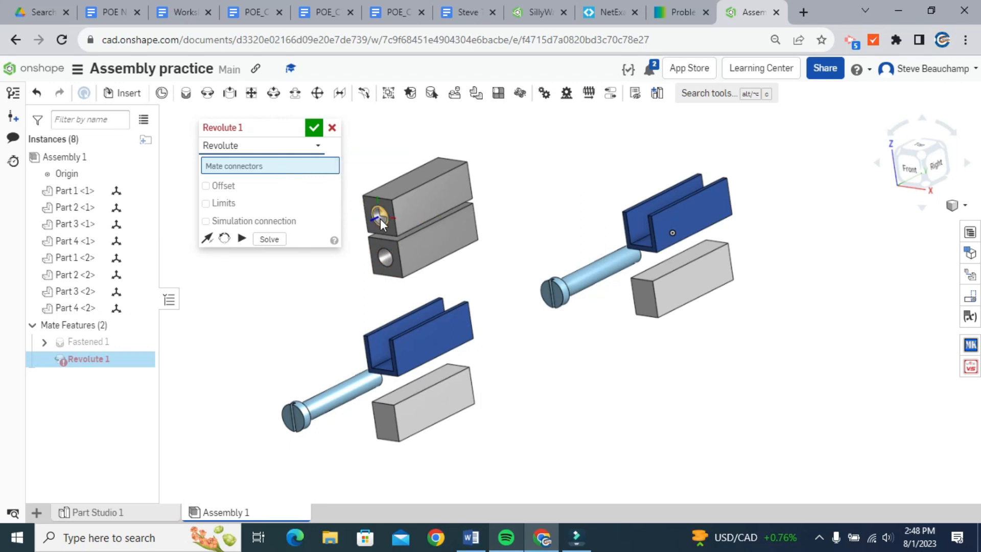
{"action": "scroll", "coordinate": [380, 219], "scroll_direction": "up", "scroll_amount": 3}
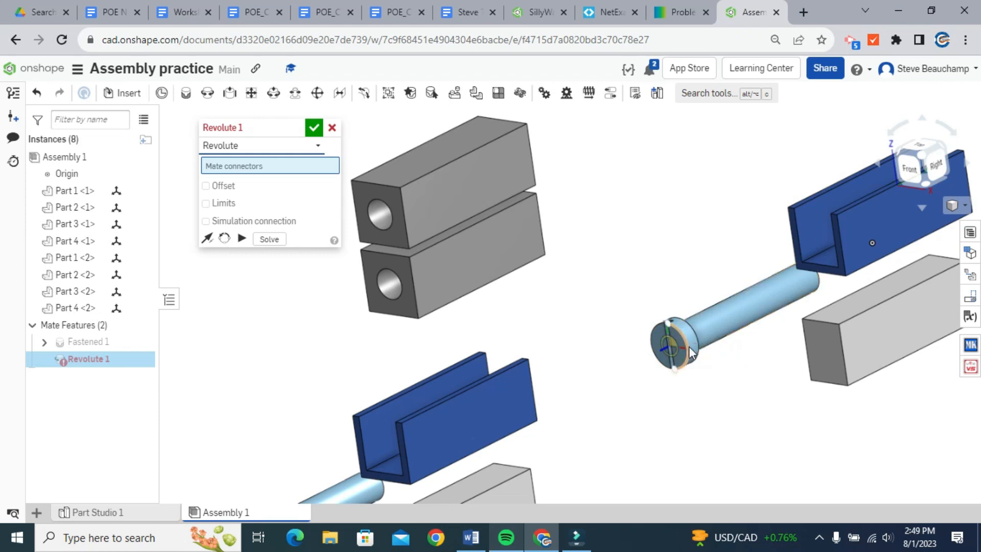
{"action": "left_click", "coordinate": [380, 219]}
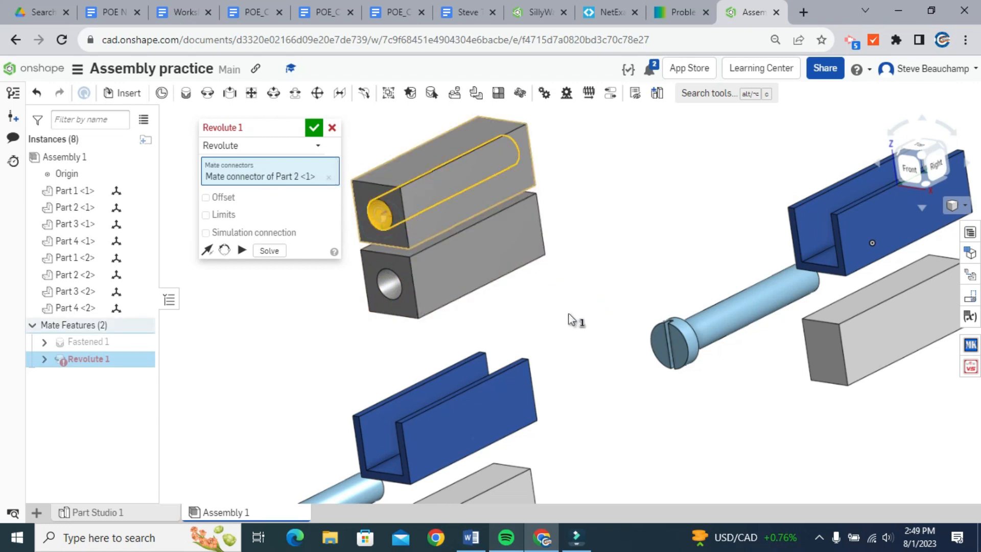
{"action": "middle_click_drag", "start_coordinate": [569, 314], "coordinate": [528, 282]}
{"action": "right_click_drag", "start_coordinate": [649, 360], "coordinate": [715, 273]}
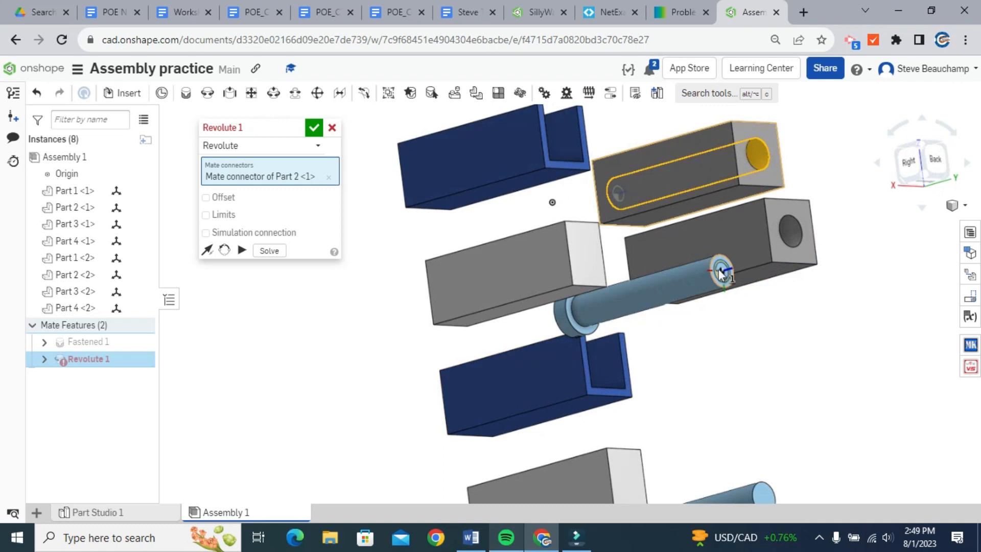
{"action": "left_click", "coordinate": [717, 274]}
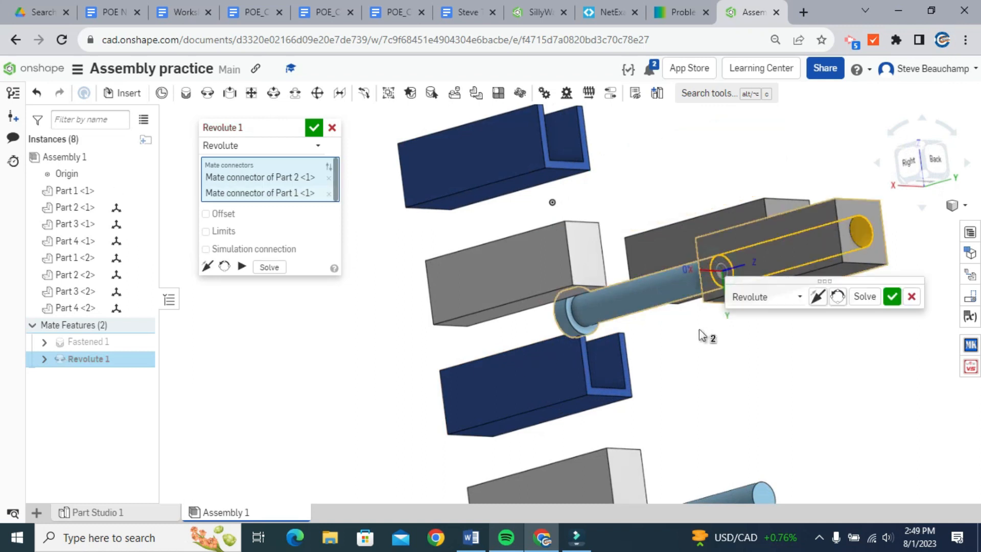
{"action": "scroll", "coordinate": [699, 329], "scroll_direction": "down", "scroll_amount": 2}
{"action": "right_click_drag", "start_coordinate": [710, 349], "coordinate": [799, 367]}
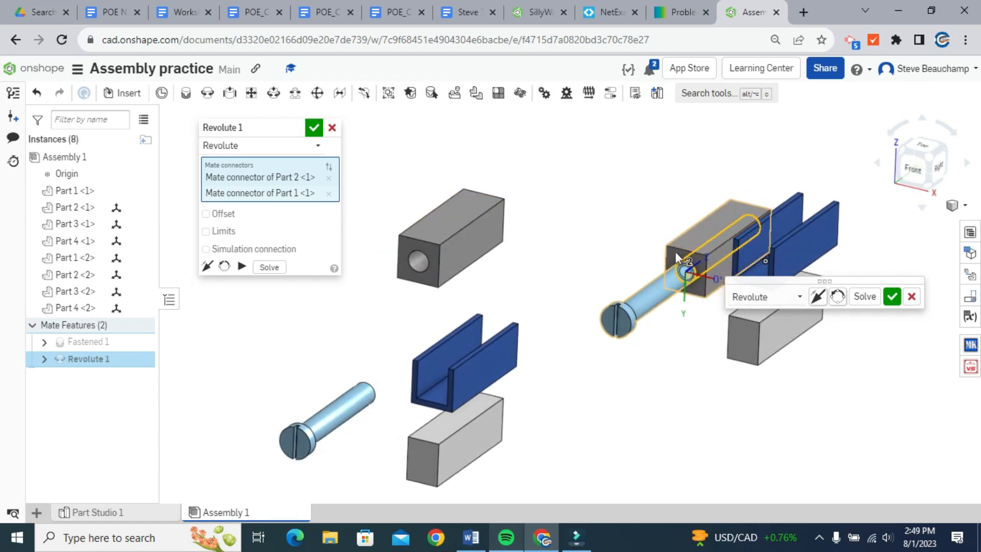
{"action": "left_click", "coordinate": [864, 296]}
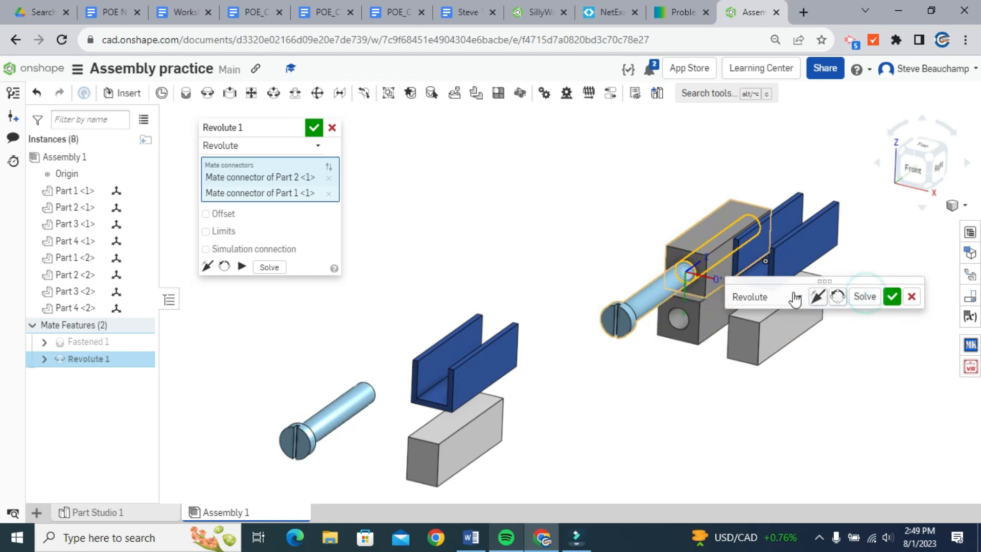
{"action": "middle_click_drag", "start_coordinate": [671, 407], "coordinate": [573, 317]}
{"action": "right_click_drag", "start_coordinate": [573, 317], "coordinate": [586, 317]}
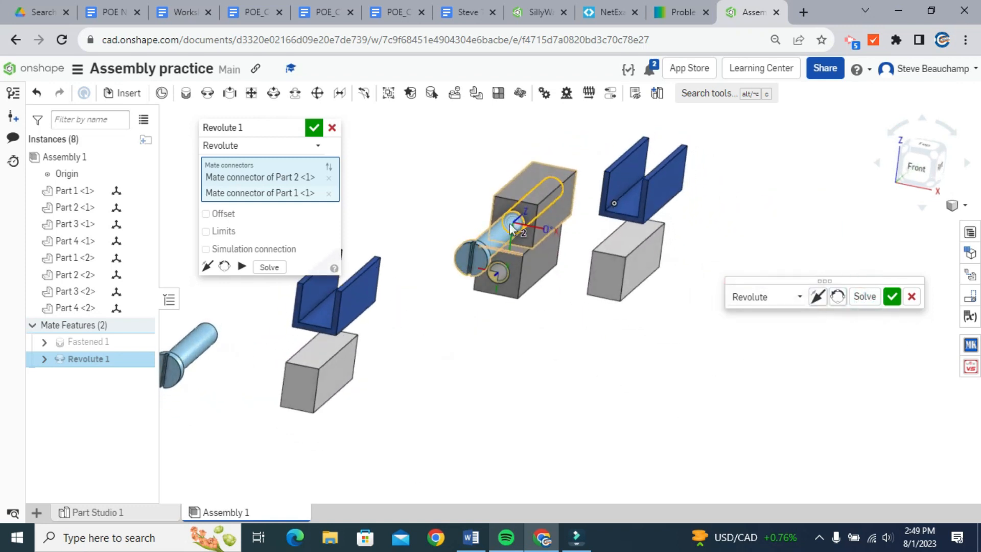
{"action": "scroll", "coordinate": [518, 235], "scroll_direction": "down", "scroll_amount": 2}
{"action": "scroll", "coordinate": [521, 233], "scroll_direction": "up", "scroll_amount": 5}
{"action": "scroll", "coordinate": [581, 375], "scroll_direction": "down", "scroll_amount": 2}
{"action": "right_click_drag", "start_coordinate": [607, 395], "coordinate": [601, 393]}
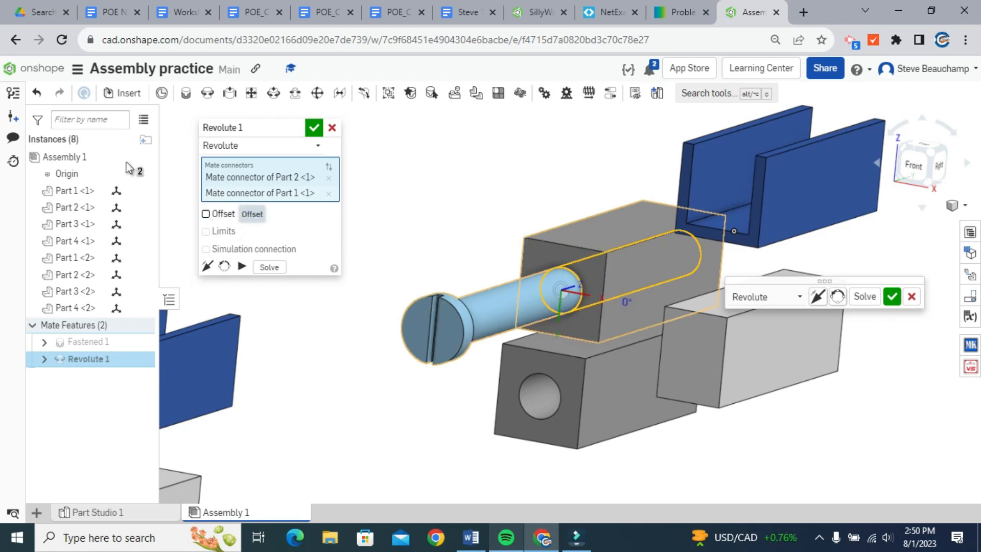
{"action": "left_click", "coordinate": [329, 195]}
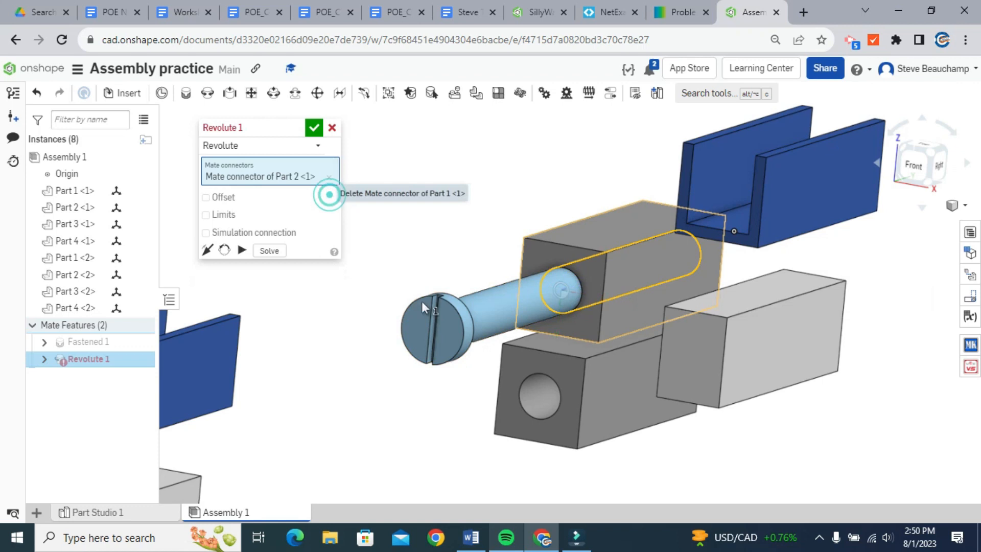
{"action": "left_click", "coordinate": [332, 129]}
Start a Revolute mate and select the centre of the underside of the first set's screw head as the first connector
{"action": "scroll", "coordinate": [455, 281], "scroll_direction": "down", "scroll_amount": 3}
{"action": "right_click_drag", "start_coordinate": [530, 383], "coordinate": [461, 388]}
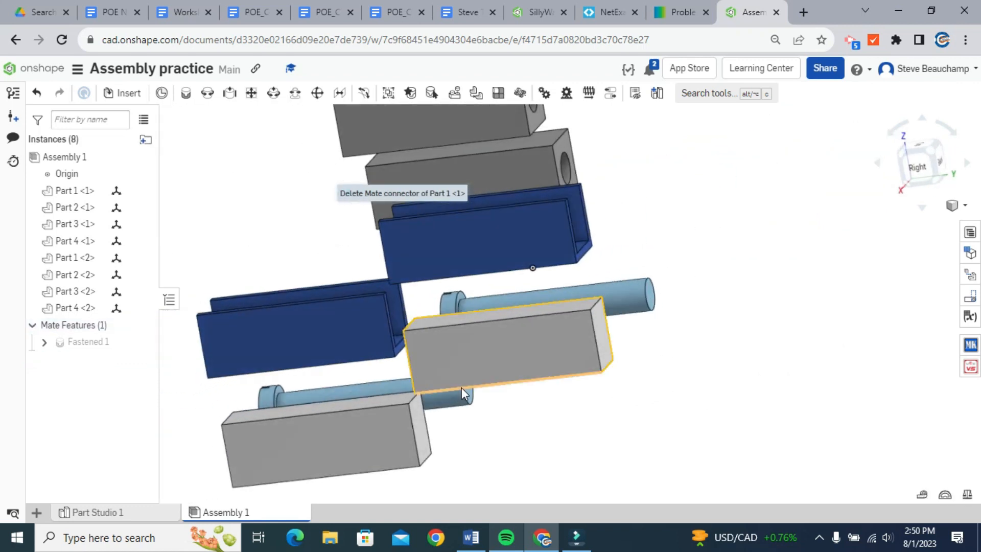
{"action": "key", "text": "m"}
{"action": "left_click", "coordinate": [240, 146]}
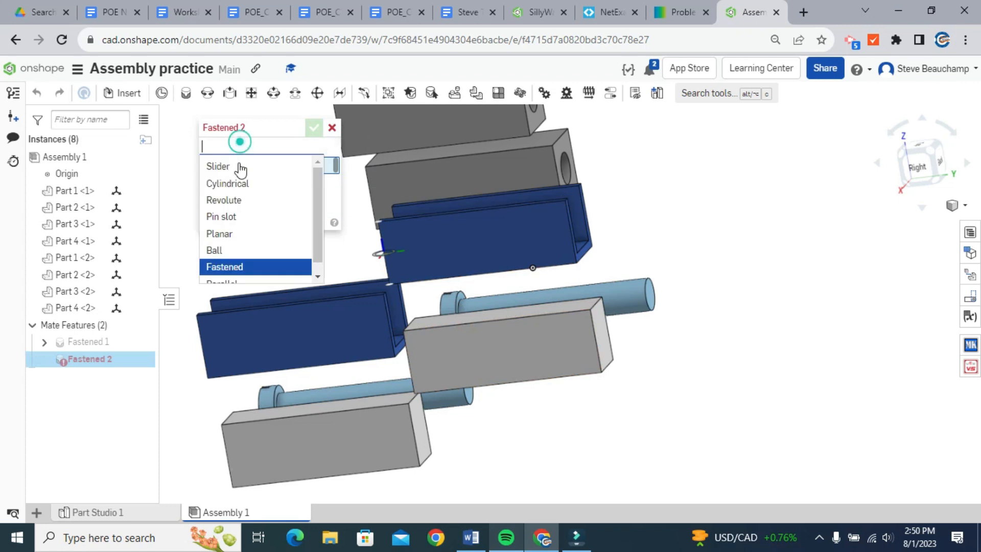
{"action": "left_click", "coordinate": [233, 201]}
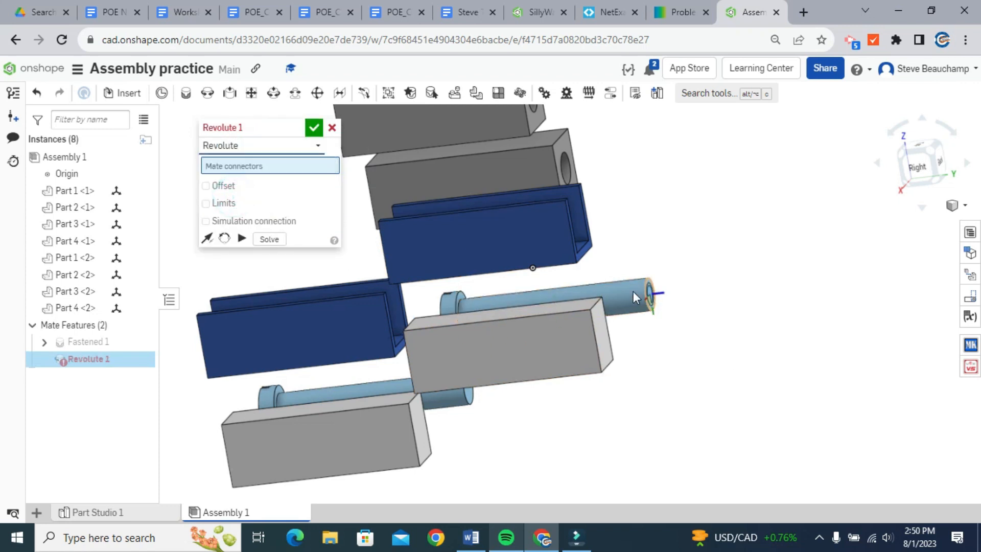
{"action": "scroll", "coordinate": [459, 309], "scroll_direction": "up", "scroll_amount": 4}
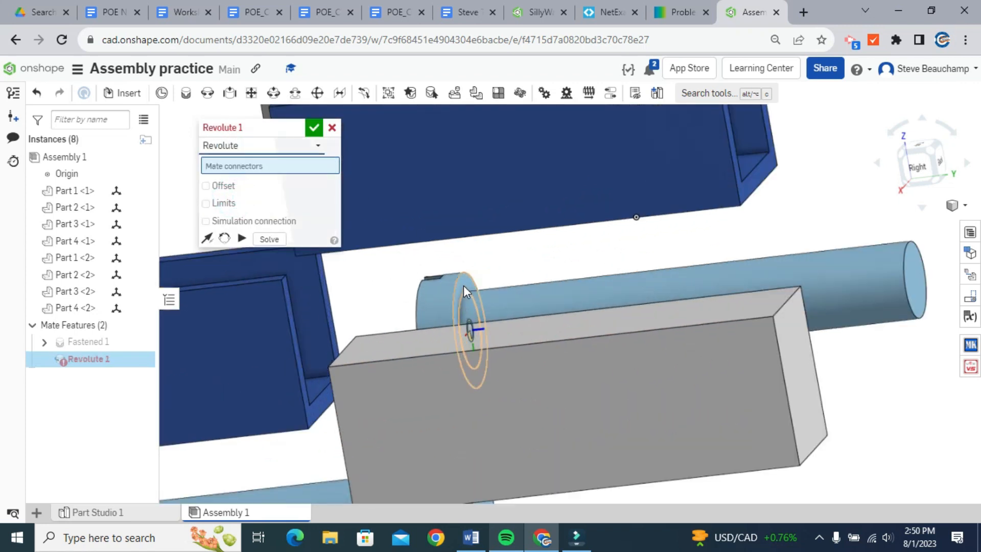
{"action": "left_click", "coordinate": [463, 285]}
Select the centre of the front hole opening of the upper holed block as the second connector and accept the Revolute mate
{"action": "scroll", "coordinate": [462, 286], "scroll_direction": "down", "scroll_amount": 5}
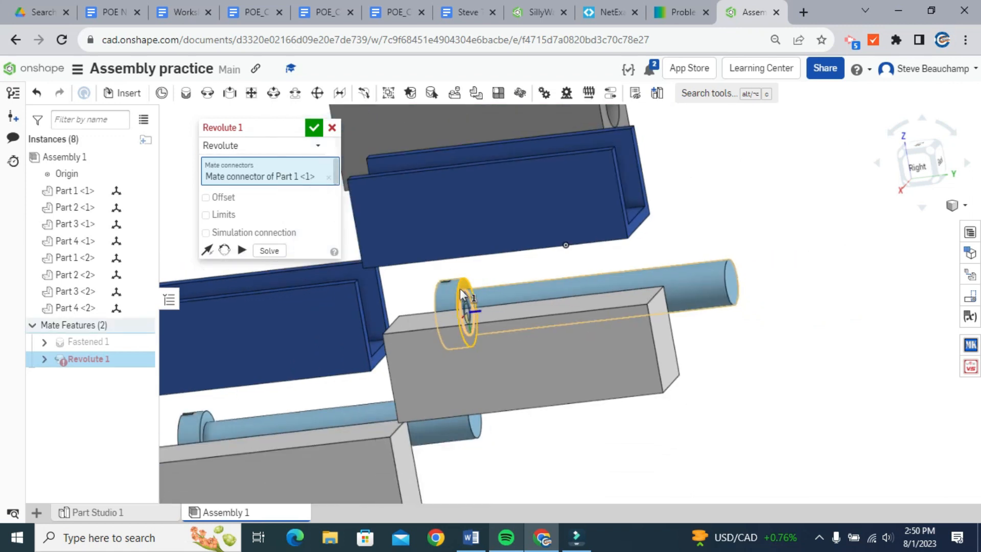
{"action": "right_click_drag", "start_coordinate": [718, 414], "coordinate": [787, 410]}
{"action": "middle_click_drag", "start_coordinate": [529, 352], "coordinate": [901, 436]}
{"action": "scroll", "coordinate": [472, 151], "scroll_direction": "up", "scroll_amount": 3}
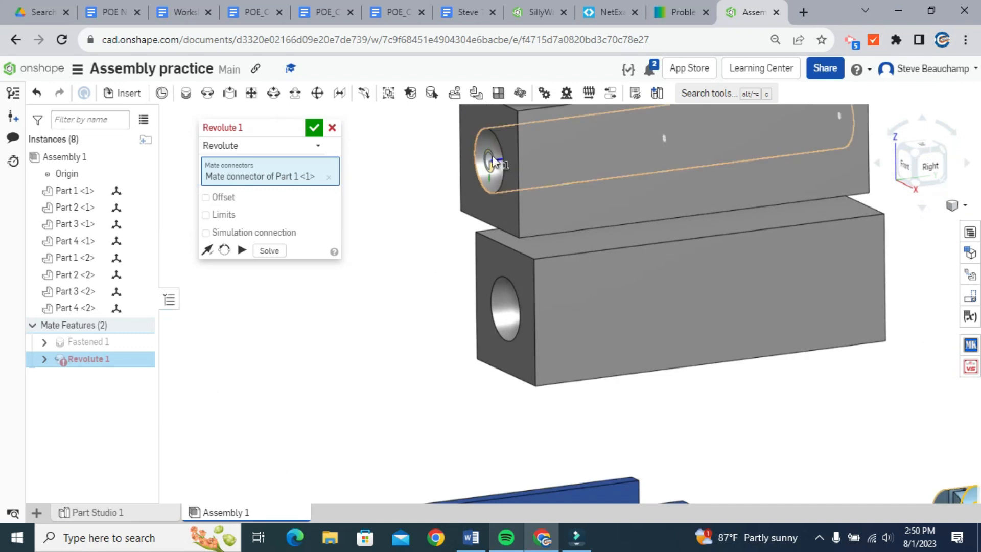
{"action": "left_click", "coordinate": [489, 165]}
{"action": "right_click_drag", "start_coordinate": [438, 355], "coordinate": [434, 409]}
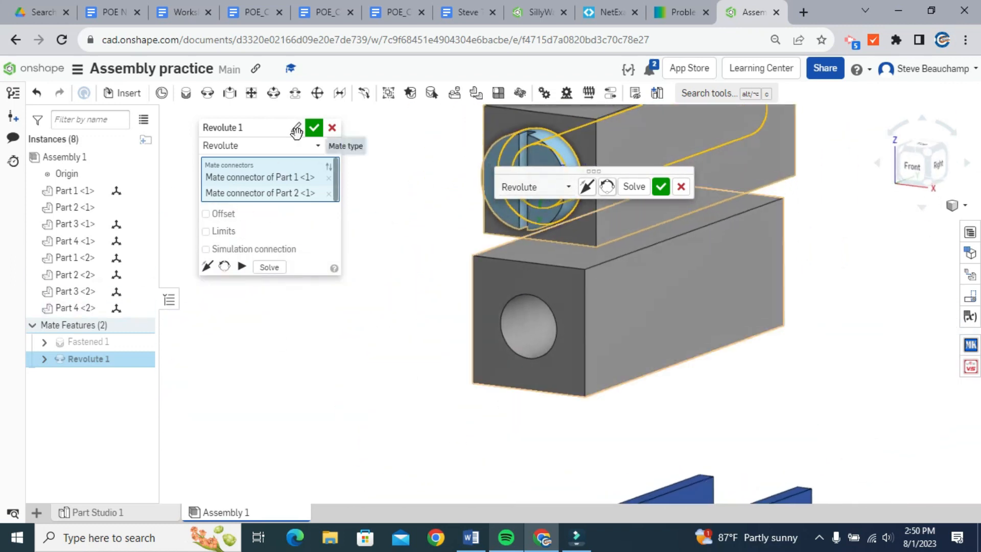
{"action": "left_click", "coordinate": [314, 129]}
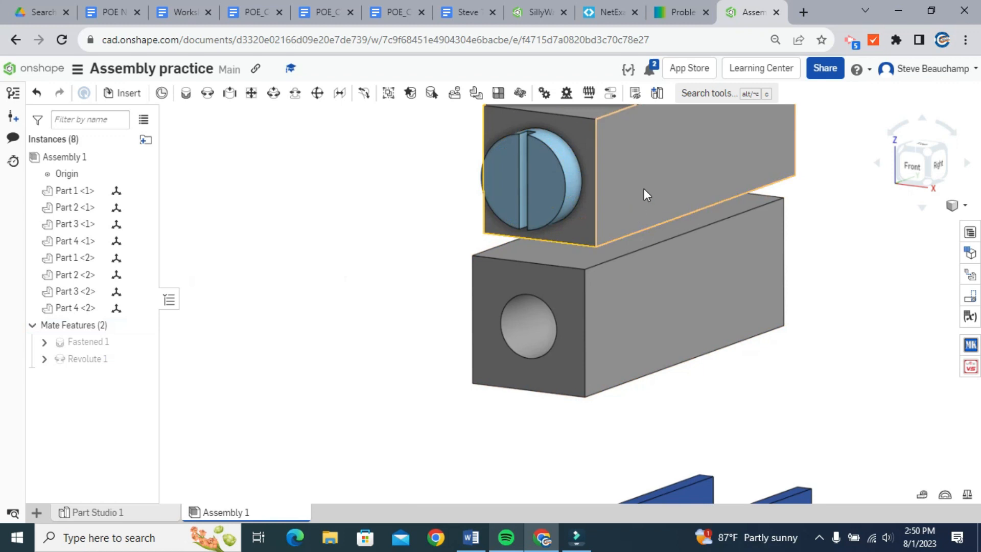
Move the mated blocks and screw a short distance, and fix the upper holed block in place
{"action": "left_click_drag", "start_coordinate": [662, 328], "coordinate": [600, 362]}
{"action": "right_click", "coordinate": [609, 231]}
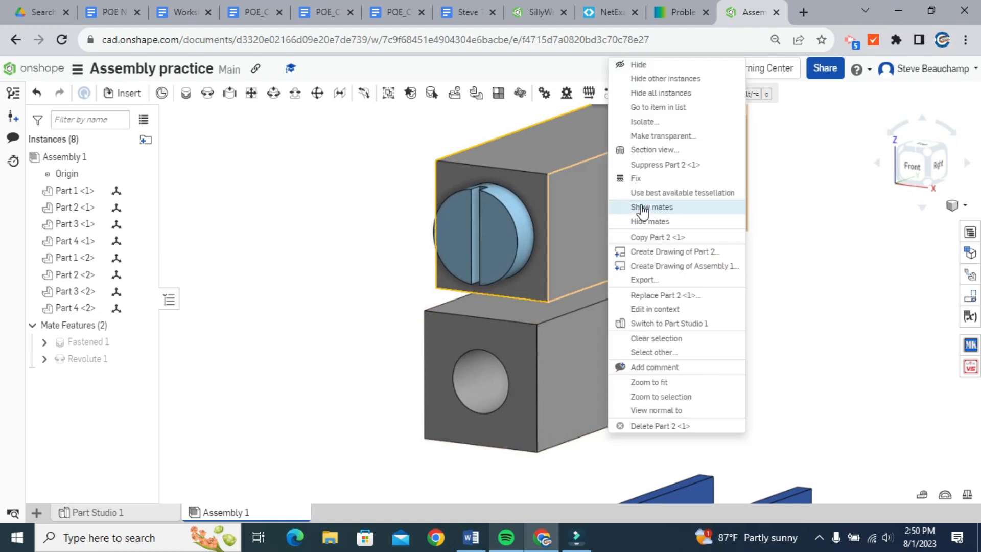
{"action": "left_click", "coordinate": [648, 184]}
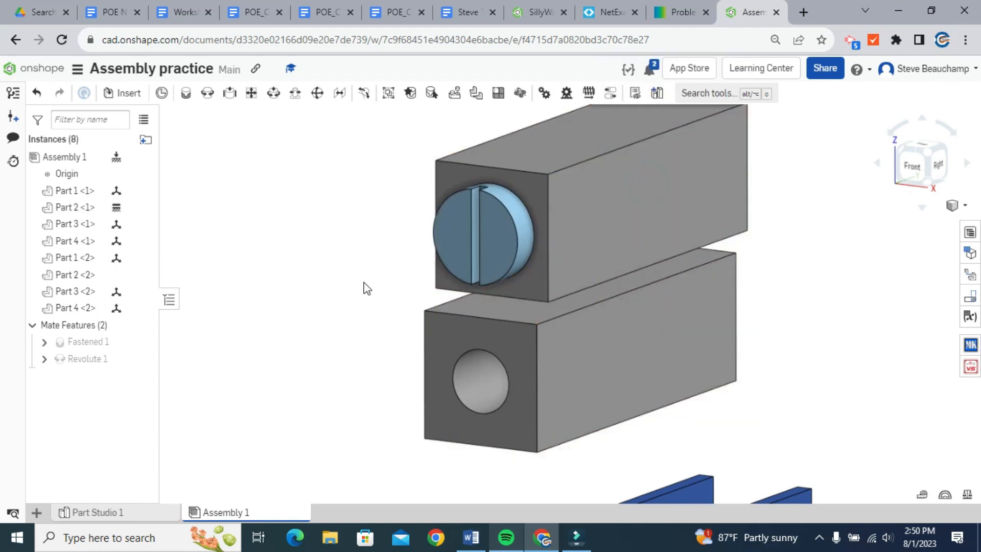
Test the mates by trying to move the fixed upper block and rotating the screw in its hole
{"action": "mouse_move", "coordinate": [645, 226]}
{"action": "left_mouse_down"}
{"action": "mouse_move", "coordinate": [621, 254]}
{"action": "mouse_move", "coordinate": [724, 163]}
{"action": "left_mouse_up"}
{"action": "left_click_drag", "start_coordinate": [707, 216], "coordinate": [706, 222]}
{"action": "scroll", "coordinate": [704, 258], "scroll_direction": "down", "scroll_amount": 2}
{"action": "middle_click_drag", "start_coordinate": [797, 302], "coordinate": [711, 297]}
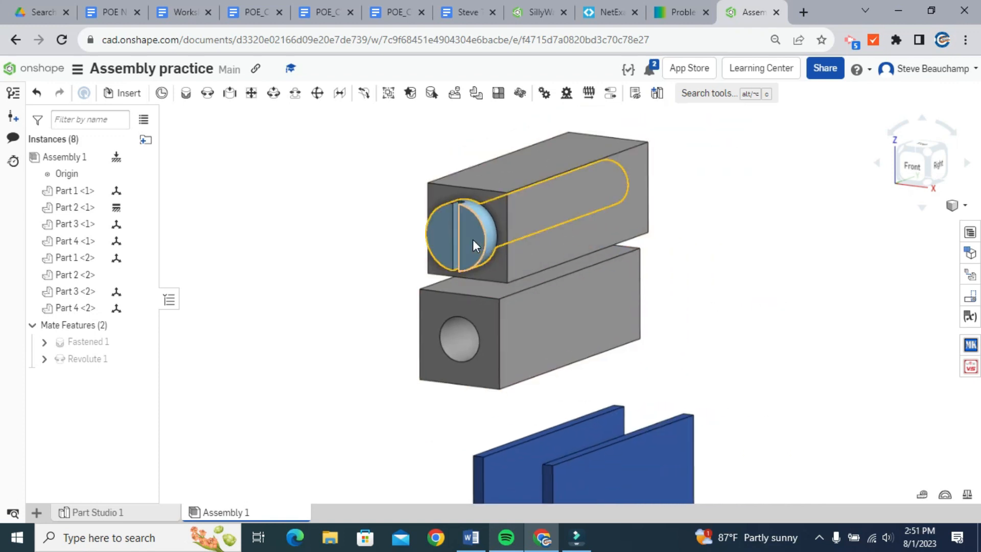
{"action": "left_click_drag", "start_coordinate": [472, 232], "coordinate": [525, 227]}
{"action": "left_click_drag", "start_coordinate": [394, 177], "coordinate": [456, 288]}
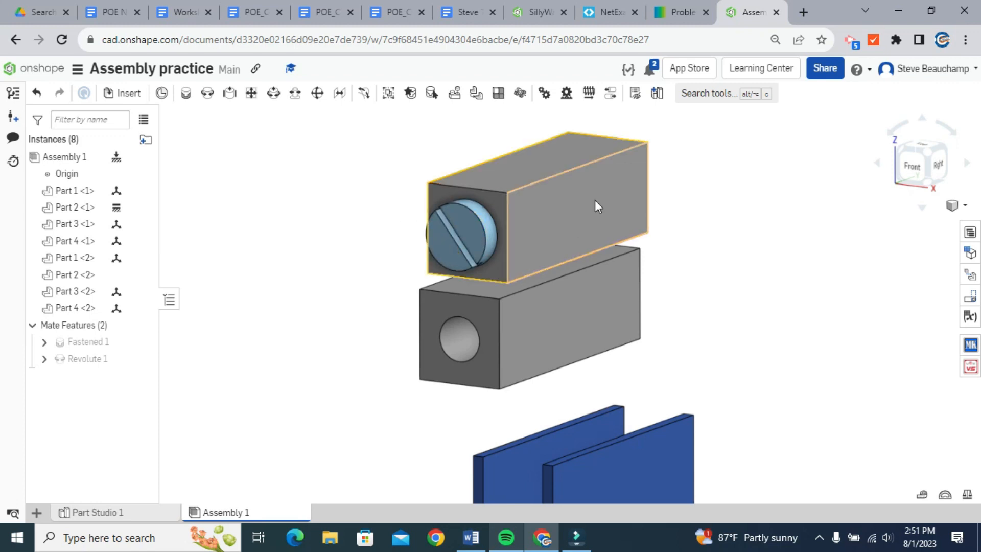
{"action": "scroll", "coordinate": [550, 274], "scroll_direction": "down", "scroll_amount": 1}
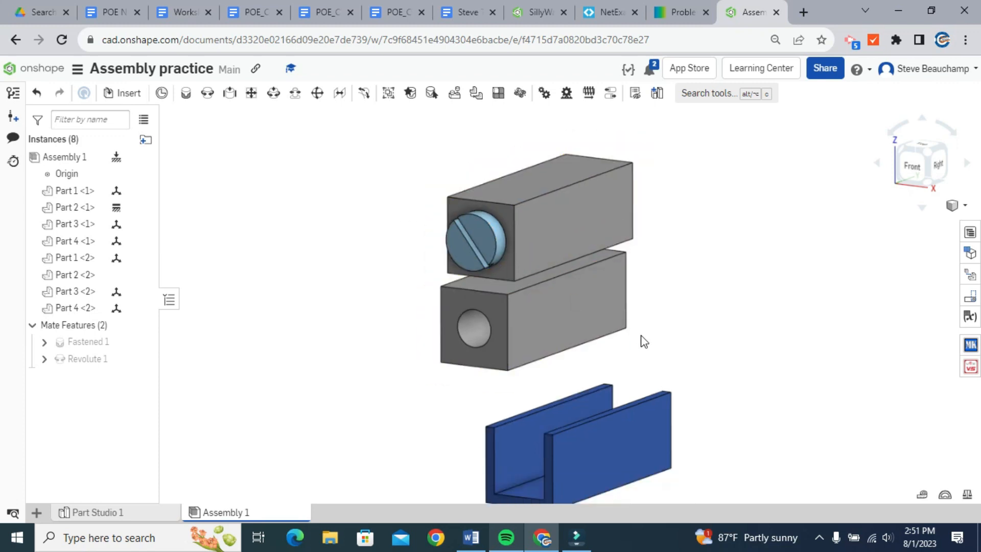
{"action": "middle_click_drag", "start_coordinate": [687, 325], "coordinate": [616, 277]}
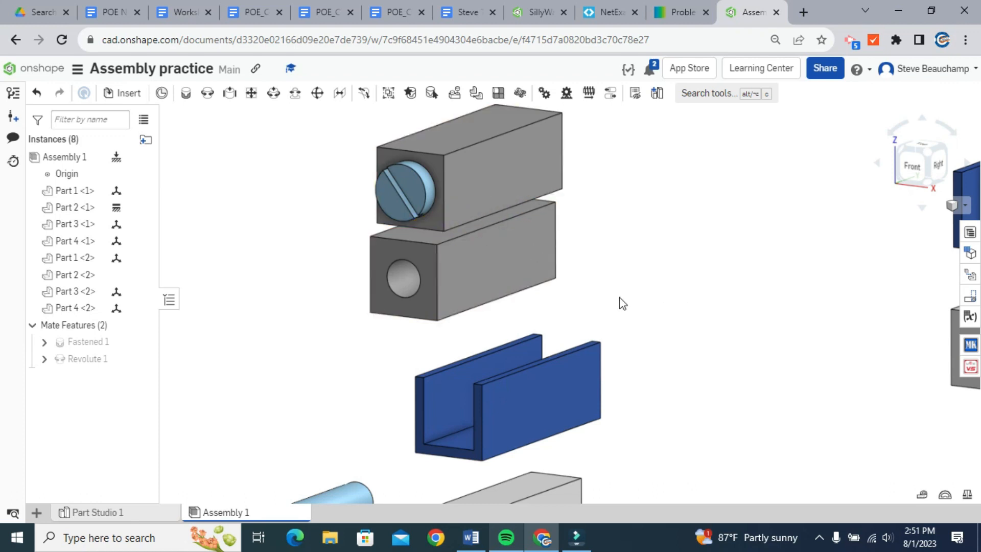
Start a Cylindrical mate and select the centre of the lower holed block's front hole opening as the first connector
{"action": "scroll", "coordinate": [624, 306], "scroll_direction": "down", "scroll_amount": 1}
{"action": "middle_click_drag", "start_coordinate": [642, 329], "coordinate": [633, 283]}
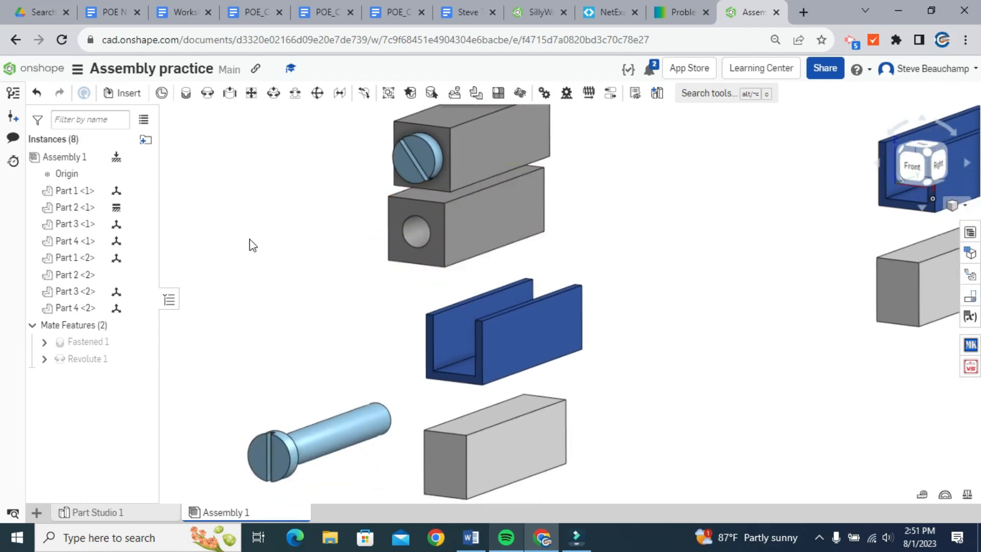
{"action": "key", "text": "f"}
{"action": "left_click", "coordinate": [236, 150]}
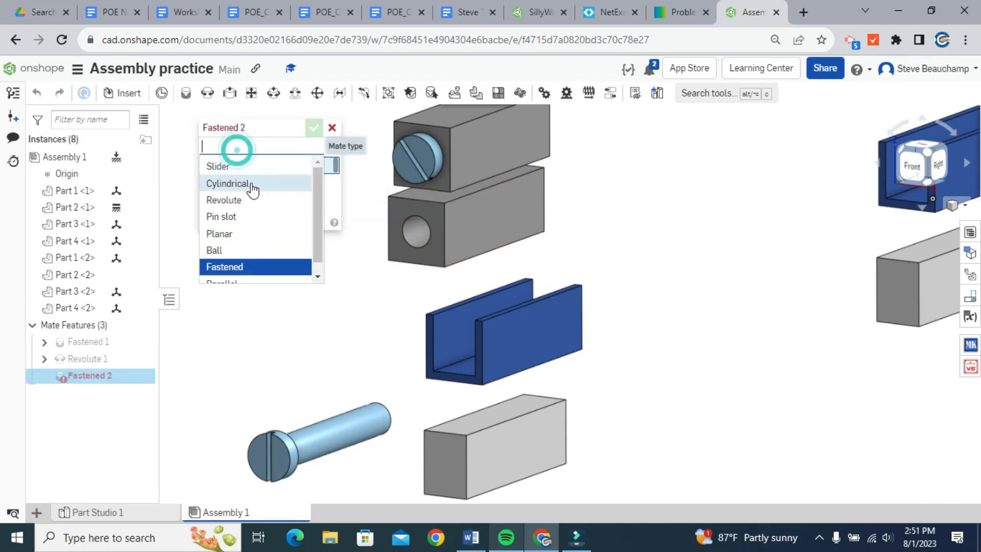
{"action": "left_click", "coordinate": [245, 184]}
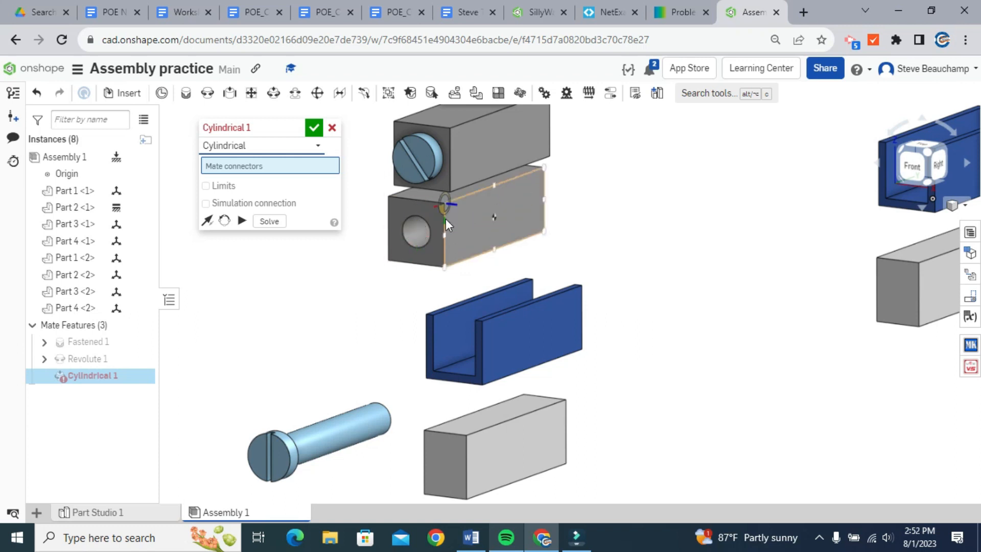
{"action": "left_click", "coordinate": [417, 231]}
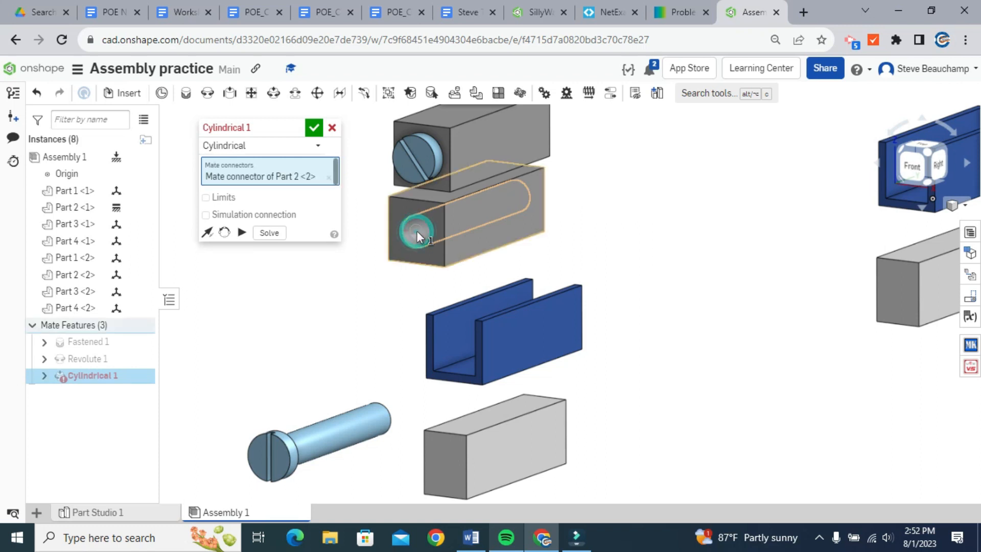
Select the middle of the loose screw's shaft as the second connector, accept the Cylindrical mate, and test the movement of both screws
{"action": "left_click", "coordinate": [338, 440]}
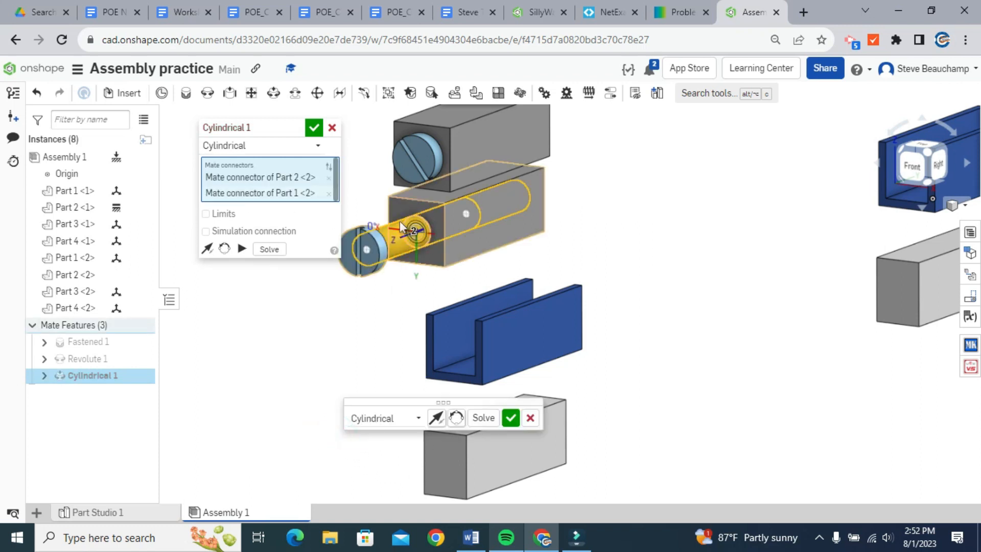
{"action": "left_click", "coordinate": [310, 127]}
{"action": "left_click_drag", "start_coordinate": [405, 242], "coordinate": [370, 253]}
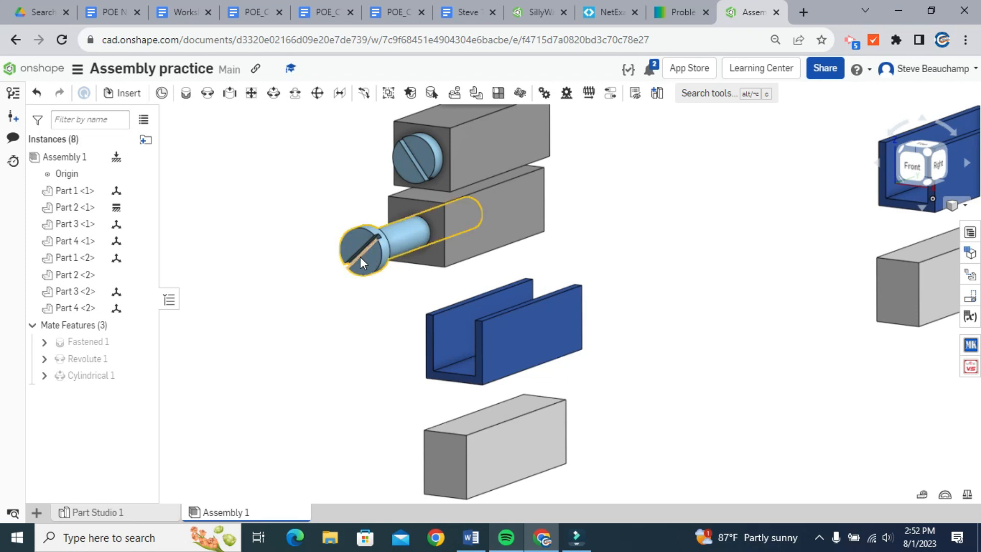
{"action": "left_click_drag", "start_coordinate": [428, 164], "coordinate": [410, 139]}
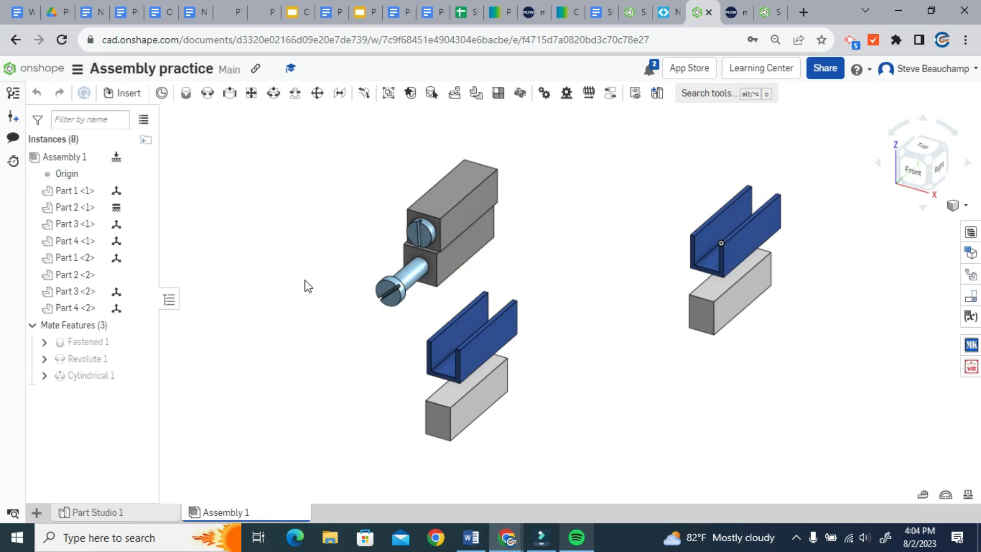
Start a Slider mate and select the midpoint of the inner floor edge on the second set's blue channel front face as the first connector
{"action": "key", "text": "f"}
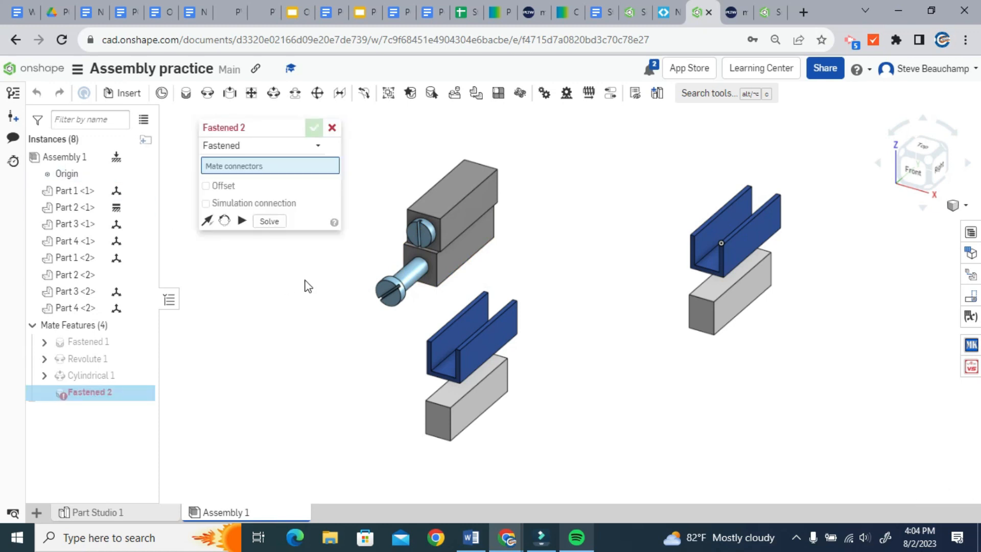
{"action": "left_click", "coordinate": [235, 146]}
{"action": "left_click", "coordinate": [237, 168]}
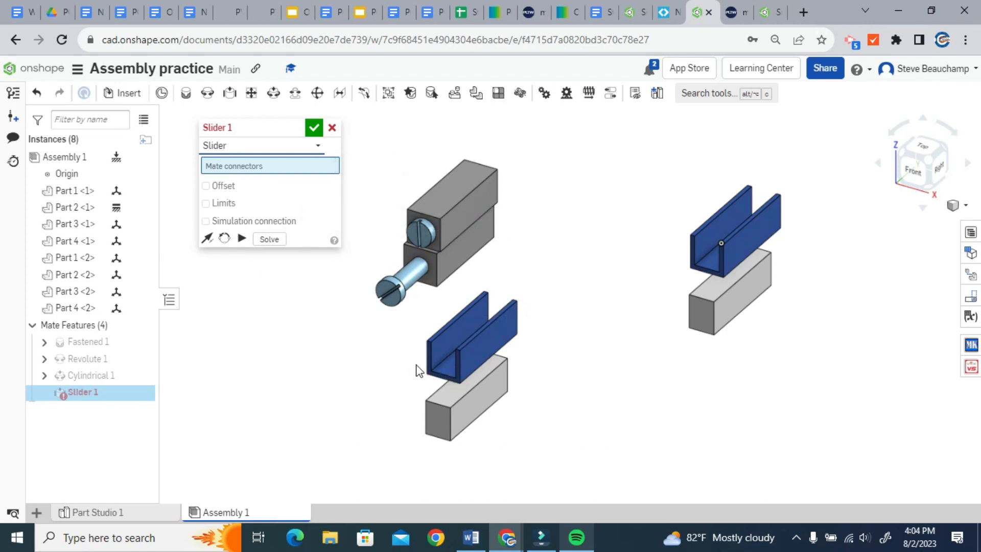
{"action": "scroll", "coordinate": [462, 383], "scroll_direction": "up", "scroll_amount": 5}
{"action": "middle_click_drag", "start_coordinate": [553, 354], "coordinate": [692, 336]}
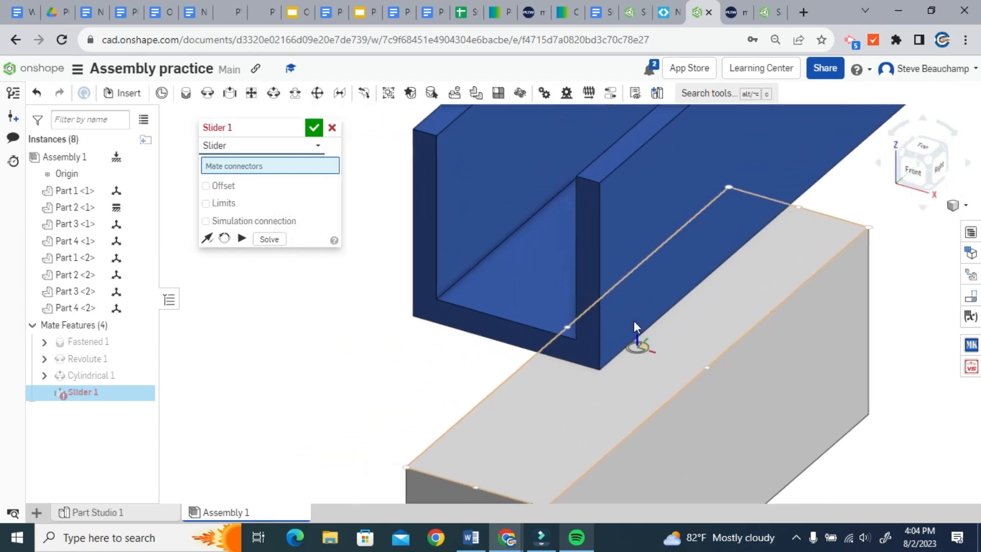
{"action": "scroll", "coordinate": [537, 317], "scroll_direction": "up", "scroll_amount": 2}
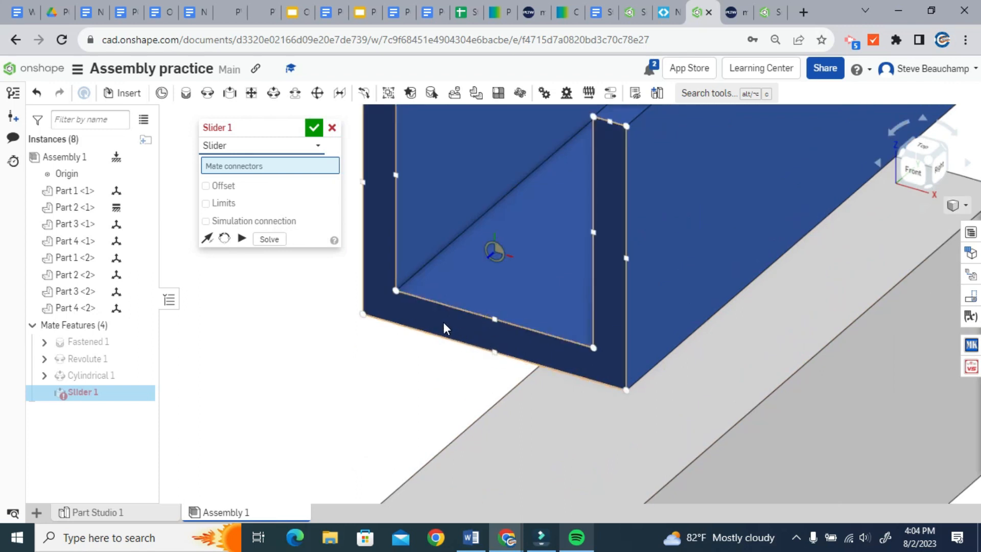
{"action": "left_click", "coordinate": [494, 320]}
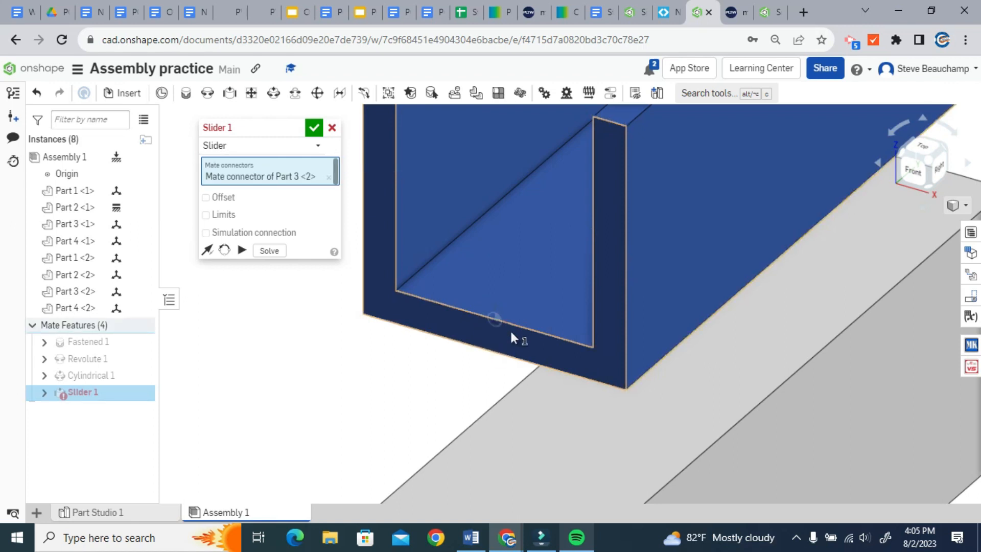
Select the midpoint of the lower edge on the second solid block's front face as the second connector and accept the Slider mate
{"action": "scroll", "coordinate": [501, 325], "scroll_direction": "down", "scroll_amount": 2}
{"action": "middle_click_drag", "start_coordinate": [667, 486], "coordinate": [667, 305]}
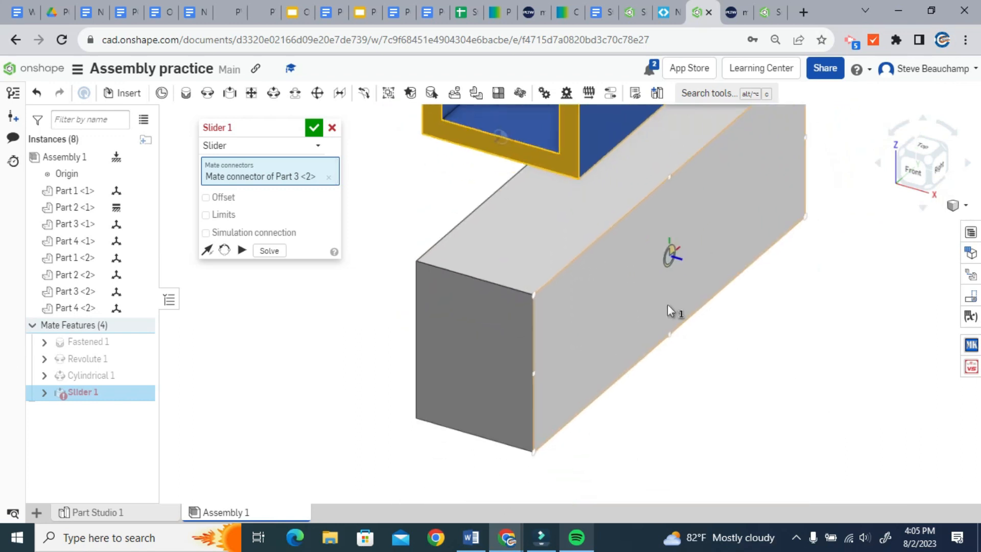
{"action": "scroll", "coordinate": [475, 438], "scroll_direction": "up", "scroll_amount": 3}
{"action": "middle_click_drag", "start_coordinate": [511, 362], "coordinate": [519, 287]}
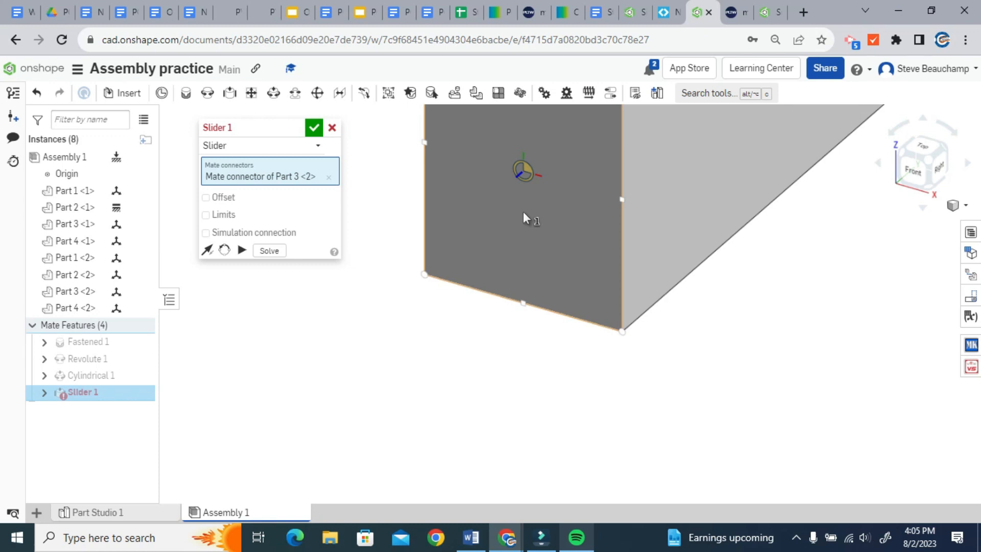
{"action": "left_click", "coordinate": [523, 306]}
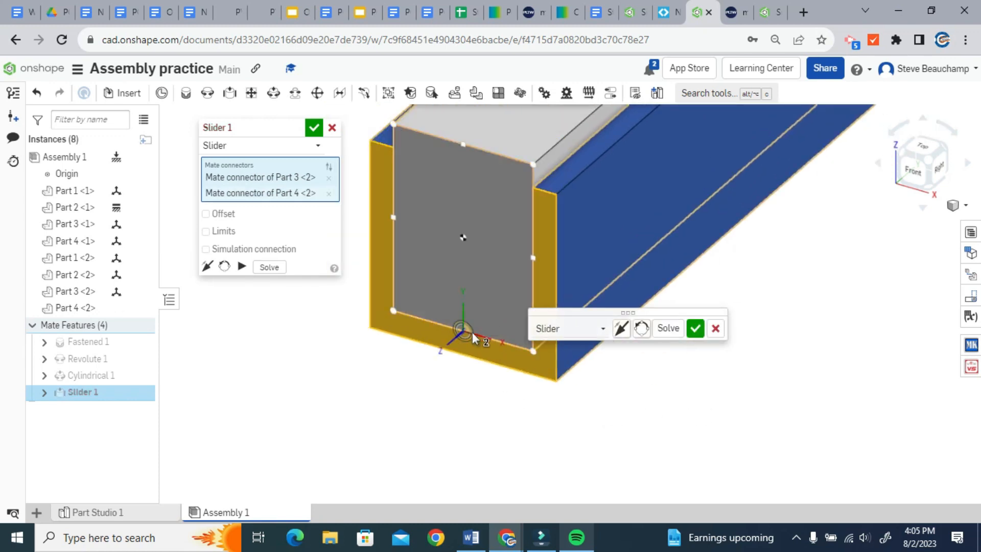
{"action": "middle_click_drag", "start_coordinate": [501, 293], "coordinate": [499, 205]}
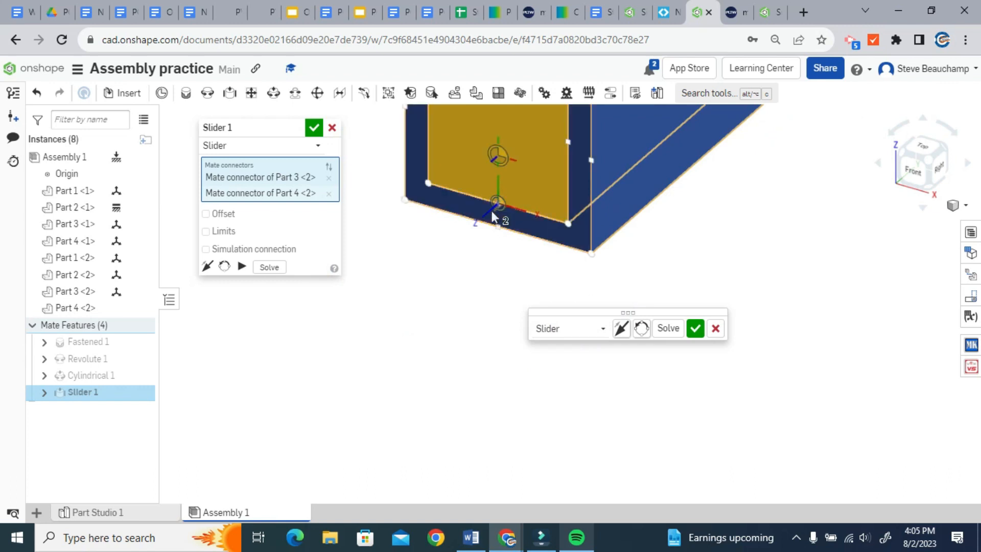
{"action": "left_click", "coordinate": [313, 128]}
Fix the second set's blue channel in place and test the Slider mate by sliding the solid block along it
{"action": "right_click", "coordinate": [552, 205]}
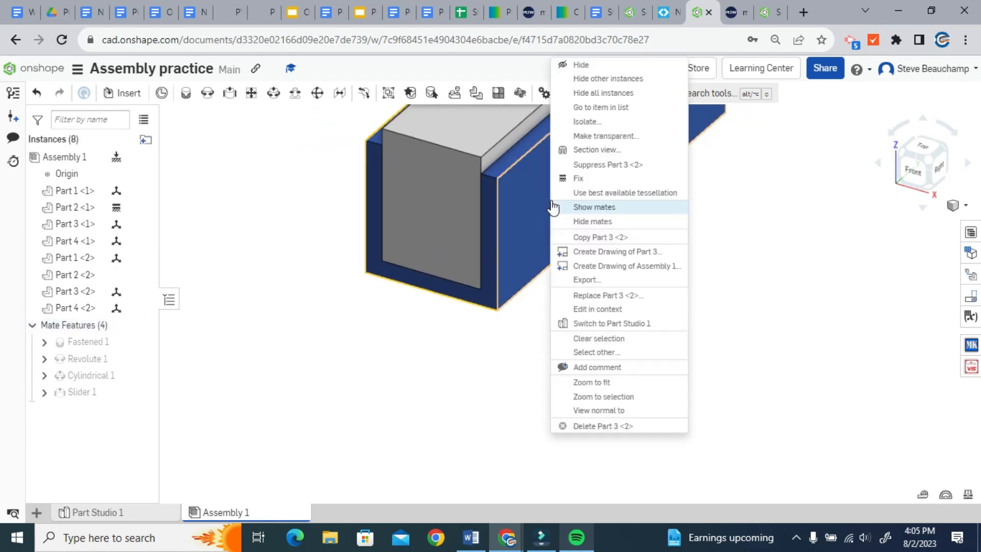
{"action": "left_click", "coordinate": [574, 179]}
{"action": "left_click_drag", "start_coordinate": [457, 258], "coordinate": [467, 357]}
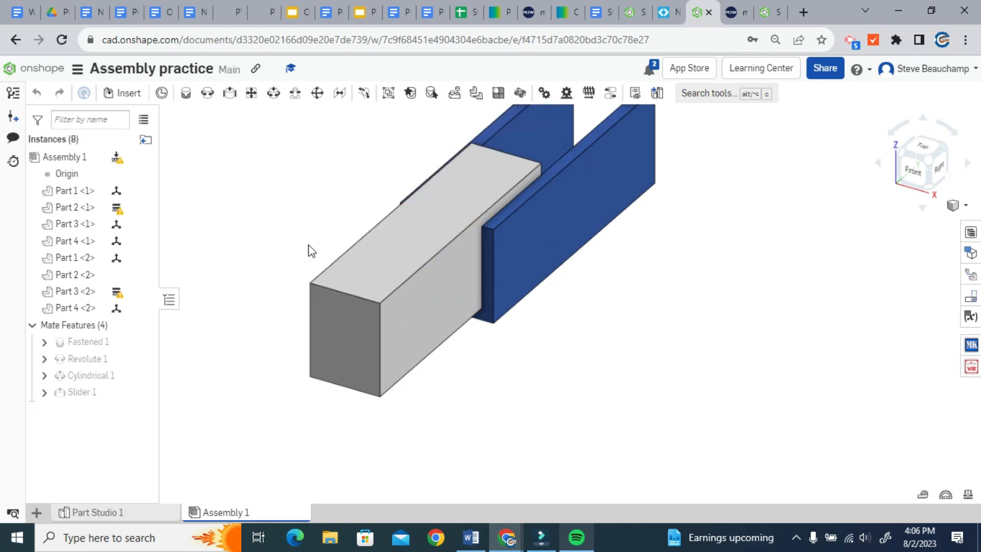
{"action": "left_click_drag", "start_coordinate": [404, 320], "coordinate": [463, 263]}
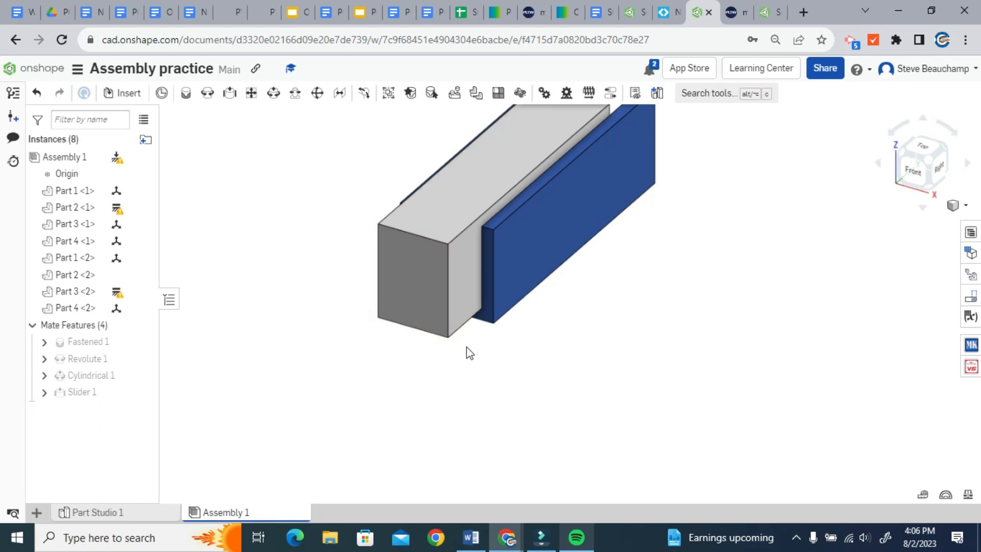
{"action": "left_click_drag", "start_coordinate": [429, 298], "coordinate": [455, 260]}
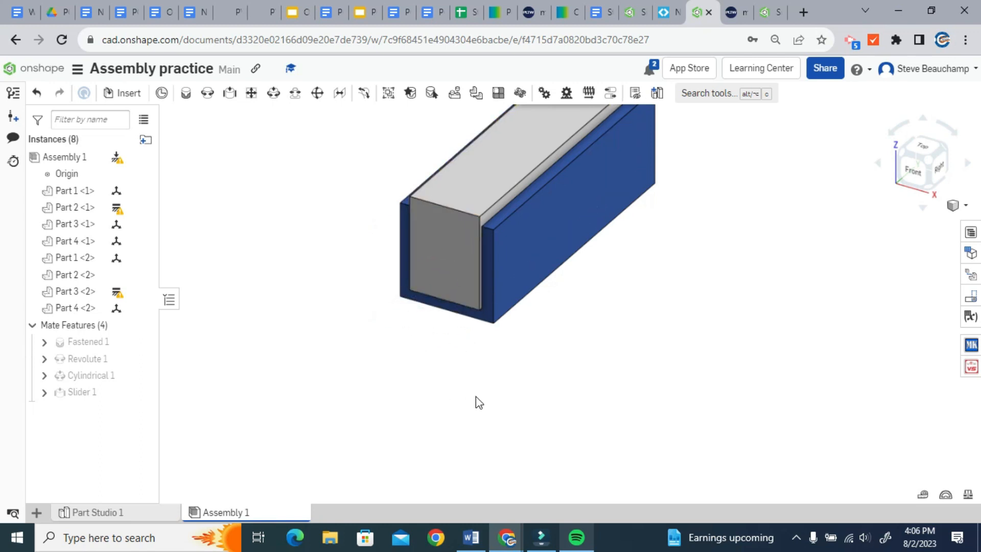
Edit the Slider mate, enable its offset, and try a Y offset of 0.0625 in
{"action": "middle_click_drag", "start_coordinate": [475, 396], "coordinate": [451, 342]}
{"action": "left_click", "coordinate": [77, 397]}
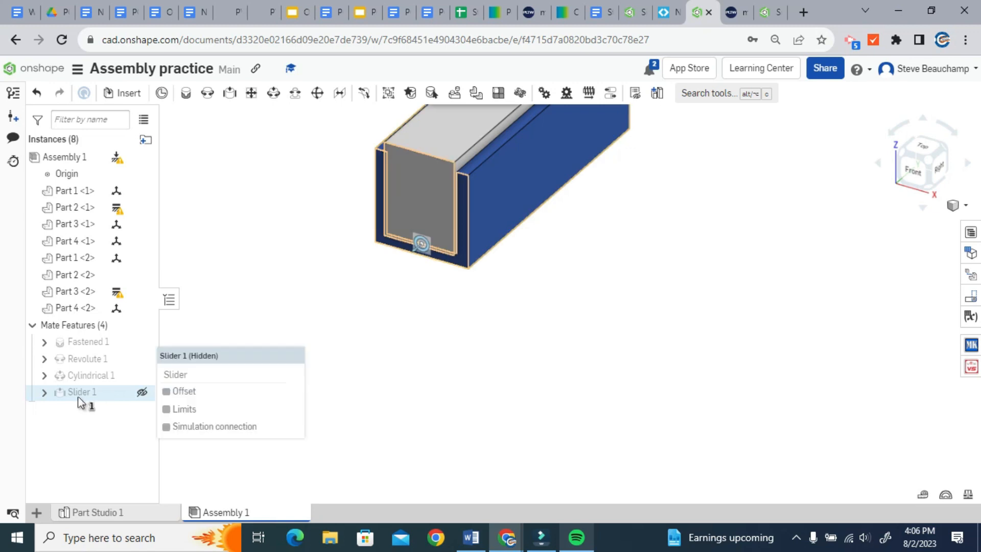
{"action": "double_click", "coordinate": [78, 395]}
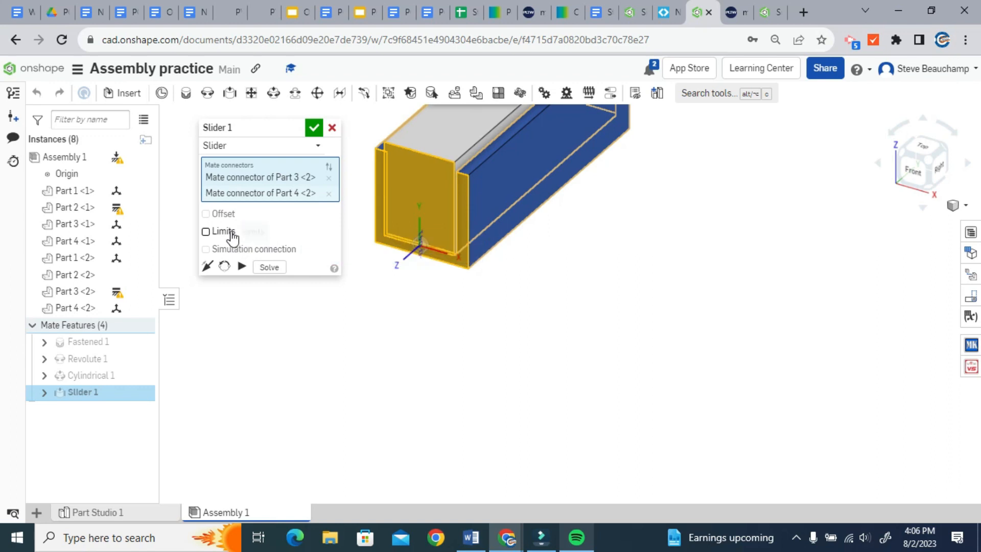
{"action": "left_click", "coordinate": [206, 214]}
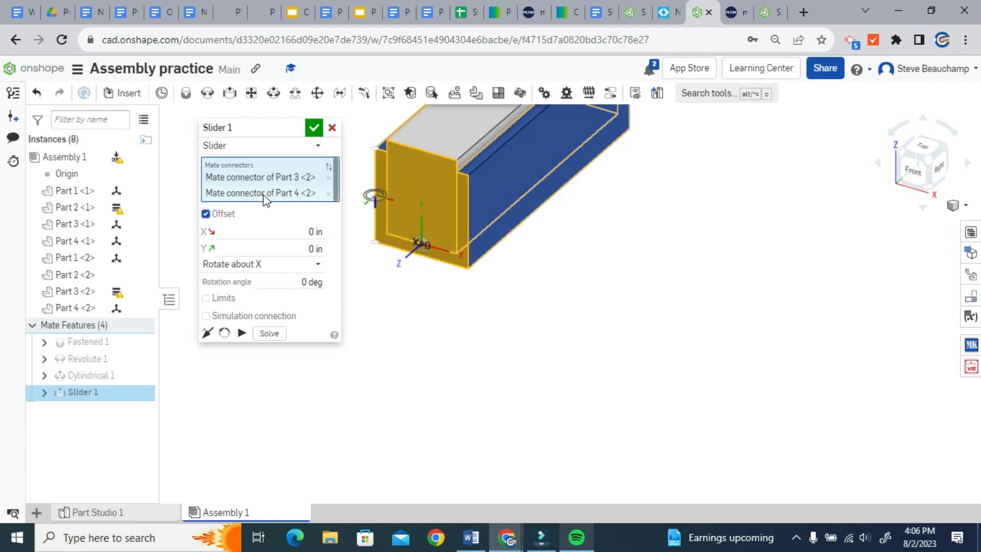
{"action": "left_click", "coordinate": [261, 246]}
{"action": "key", "text": "BackSpace"}
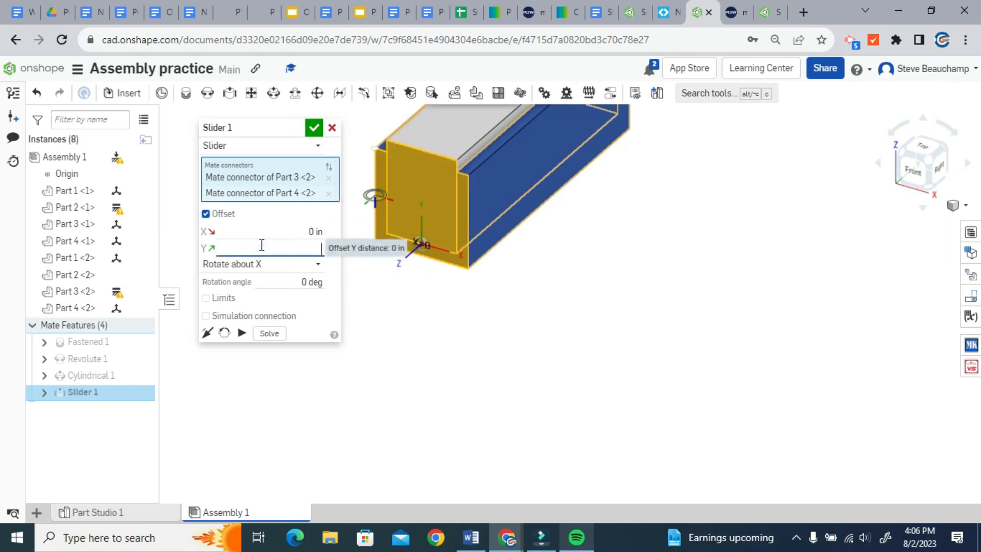
{"action": "type", "text": ".0625"}
{"action": "key", "text": "Return"}
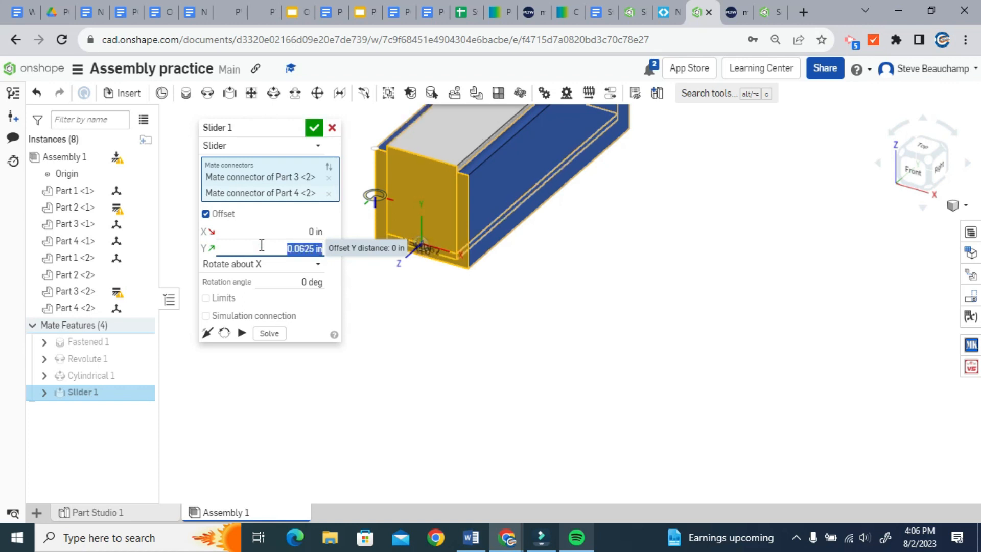
Set the Slider mate's Y offset to -0.0625 in, accept it, and slide the solid block within the channel
{"action": "key", "text": "BackSpace"}
{"action": "key", "text": "Return"}
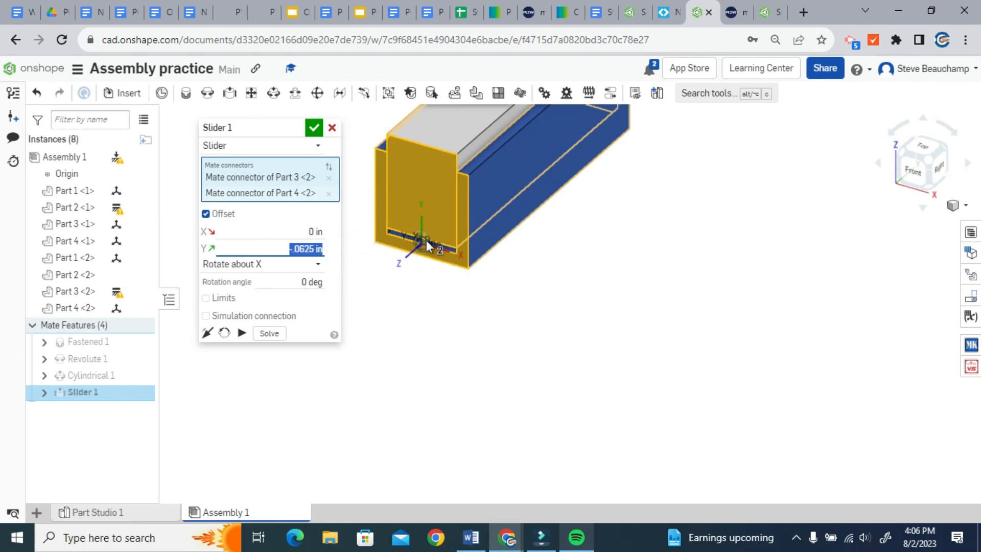
{"action": "left_click", "coordinate": [320, 125]}
{"action": "mouse_move", "coordinate": [431, 171]}
{"action": "left_mouse_down"}
{"action": "mouse_move", "coordinate": [379, 197]}
{"action": "mouse_move", "coordinate": [422, 166]}
{"action": "mouse_move", "coordinate": [415, 172]}
{"action": "left_mouse_up"}
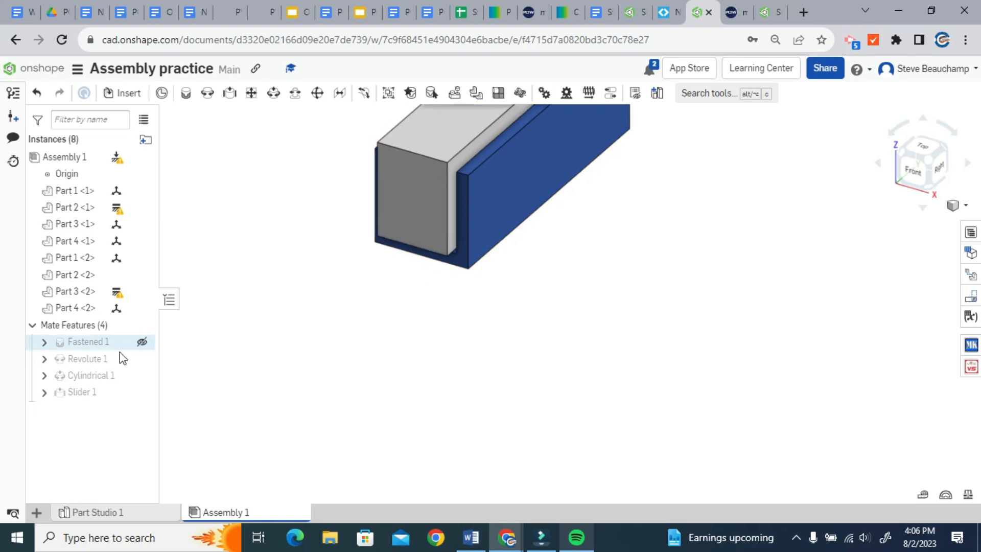
Edit the Slider mate to enable limits, set the Z minimum distance to 2 in, and accept it
{"action": "double_click", "coordinate": [82, 392]}
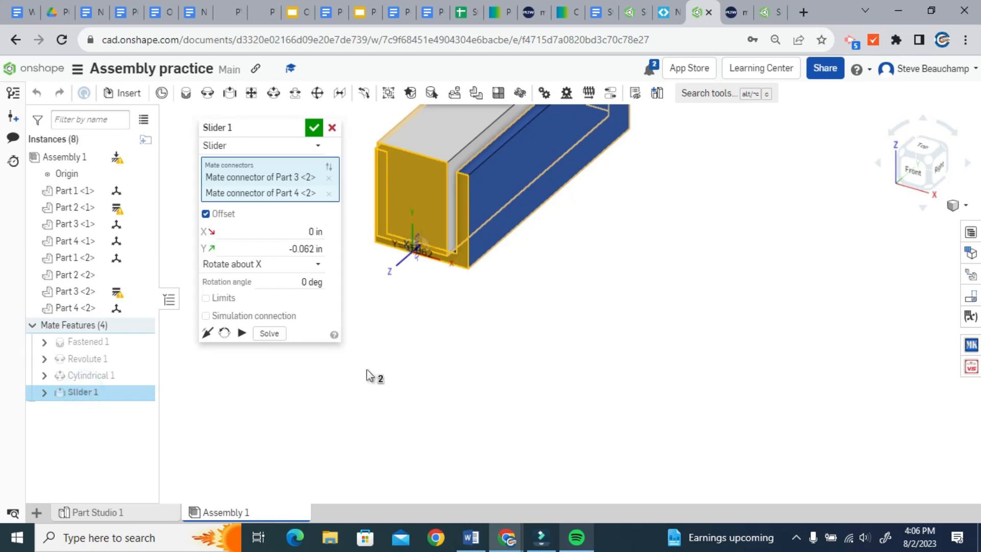
{"action": "left_click", "coordinate": [206, 298]}
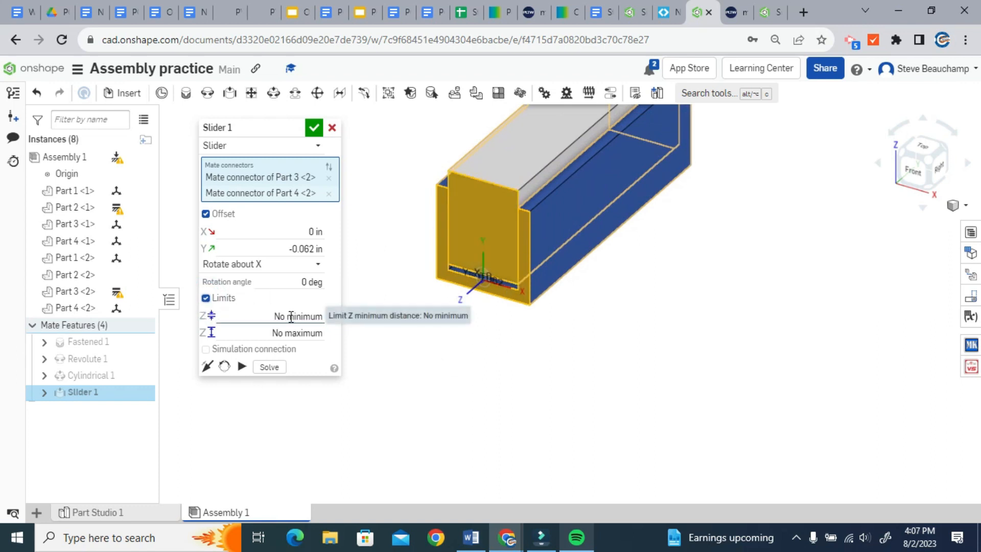
{"action": "left_click", "coordinate": [309, 317]}
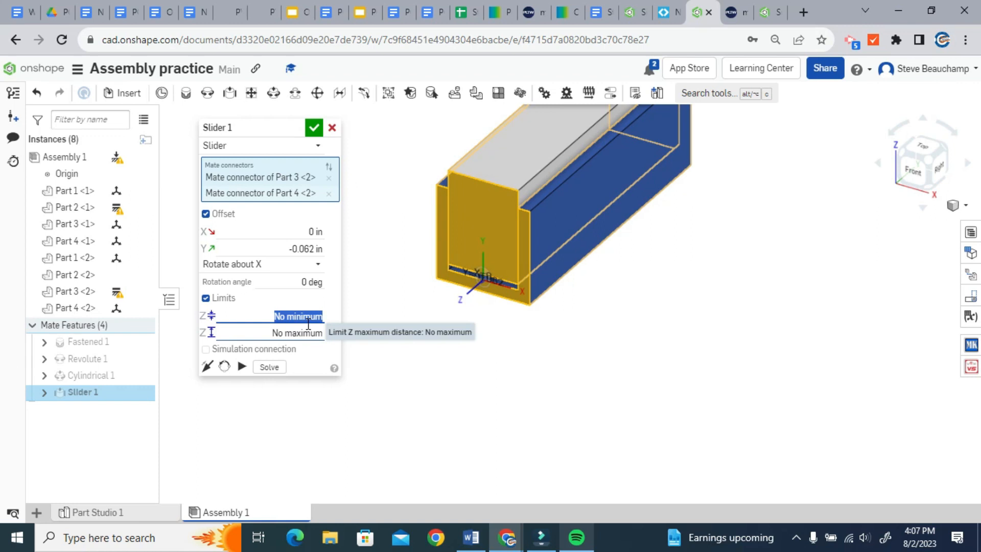
{"action": "type", "text": "2"}
{"action": "left_click", "coordinate": [313, 127]}
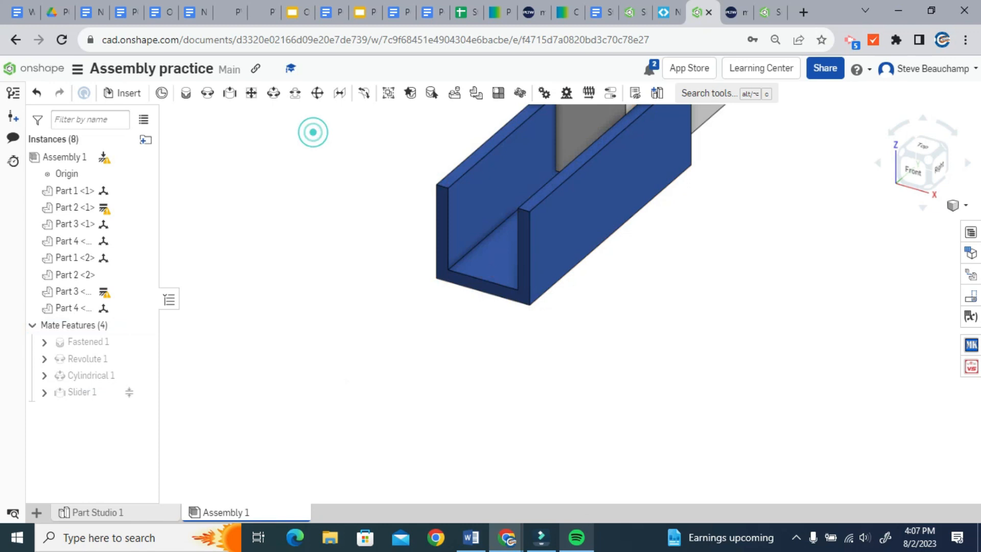
Test the Z minimum limit by trying to slide the solid block toward the front of the blue channel
{"action": "left_click_drag", "start_coordinate": [536, 329], "coordinate": [646, 351]}
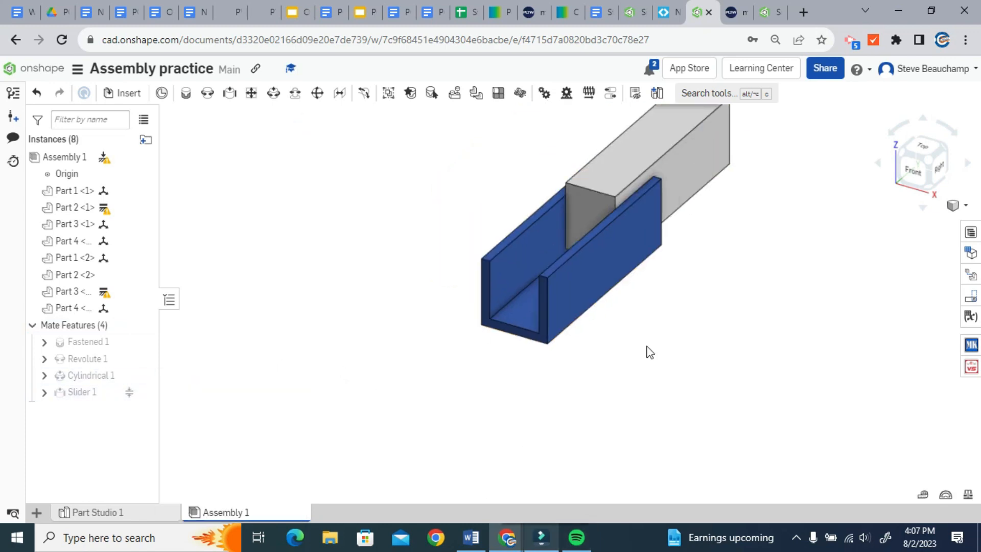
{"action": "left_click_drag", "start_coordinate": [690, 168], "coordinate": [519, 265]}
{"action": "left_click_drag", "start_coordinate": [590, 201], "coordinate": [510, 271]}
{"action": "left_click_drag", "start_coordinate": [588, 205], "coordinate": [510, 299]}
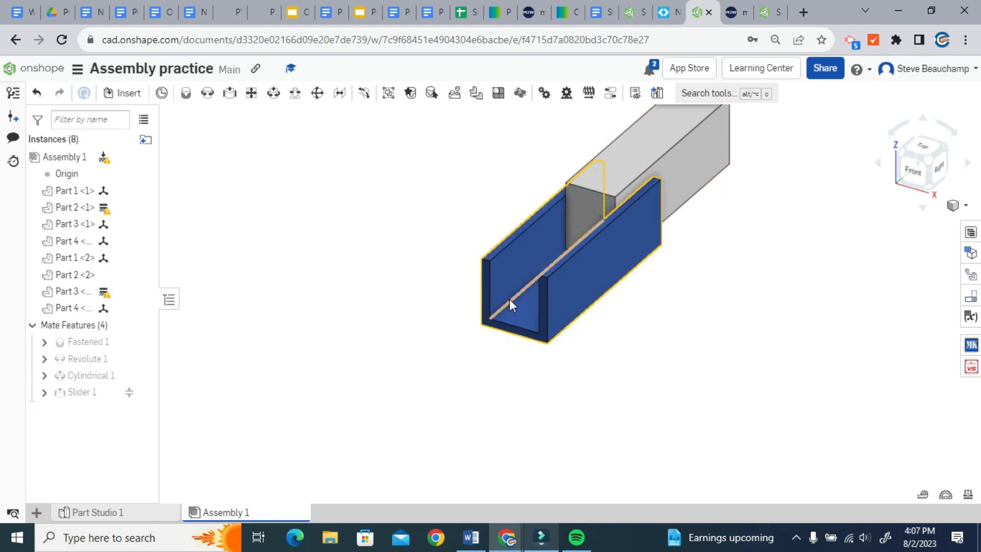
{"action": "left_click_drag", "start_coordinate": [692, 176], "coordinate": [473, 253]}
{"action": "left_click_drag", "start_coordinate": [637, 158], "coordinate": [585, 215]}
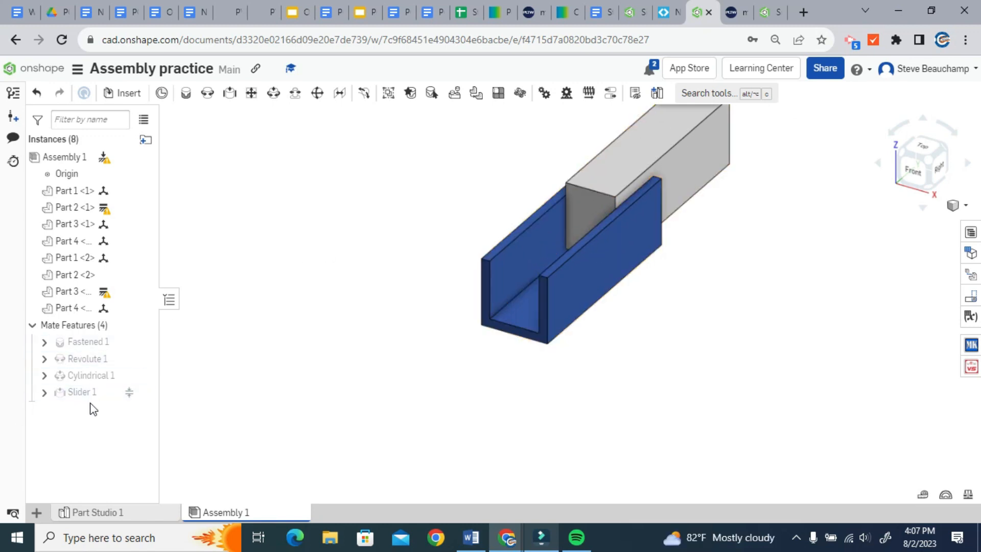
Reopen the Slider mate and set its Z minimum distance limit to -2 in
{"action": "double_click", "coordinate": [80, 392]}
{"action": "left_click", "coordinate": [300, 319]}
{"action": "type", "text": "-2"}
{"action": "key", "text": "Return"}
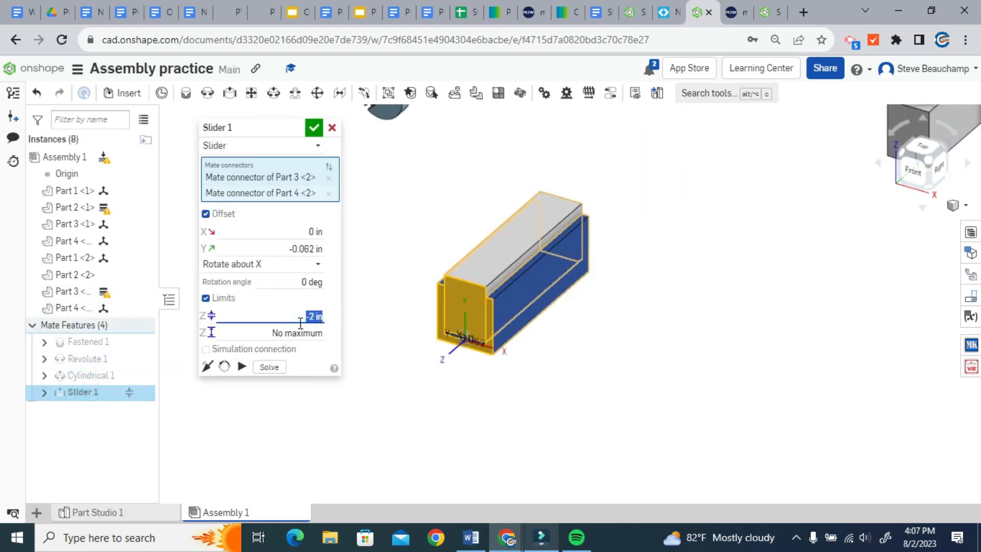
Accept the Slider mate's new minimum limit and test it by sliding the solid block forward and back along the blue channel
{"action": "left_click", "coordinate": [314, 127]}
{"action": "left_click_drag", "start_coordinate": [498, 258], "coordinate": [299, 383]}
{"action": "left_click_drag", "start_coordinate": [387, 326], "coordinate": [515, 269]}
Edit the Slider mate to set its Z maximum distance limit to 6 in and accept it
{"action": "double_click", "coordinate": [89, 391]}
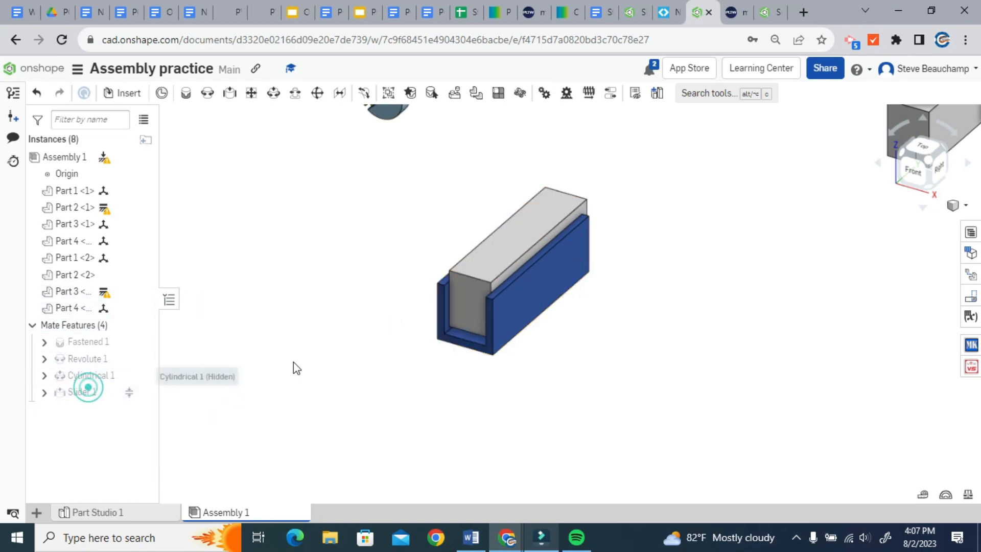
{"action": "left_click", "coordinate": [301, 333]}
{"action": "type", "text": "6"}
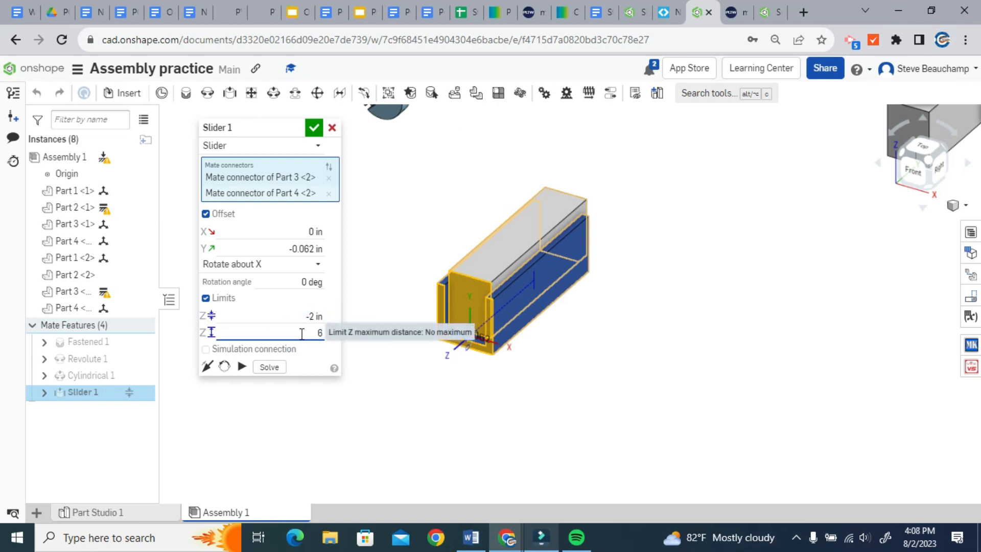
{"action": "key", "text": "Return"}
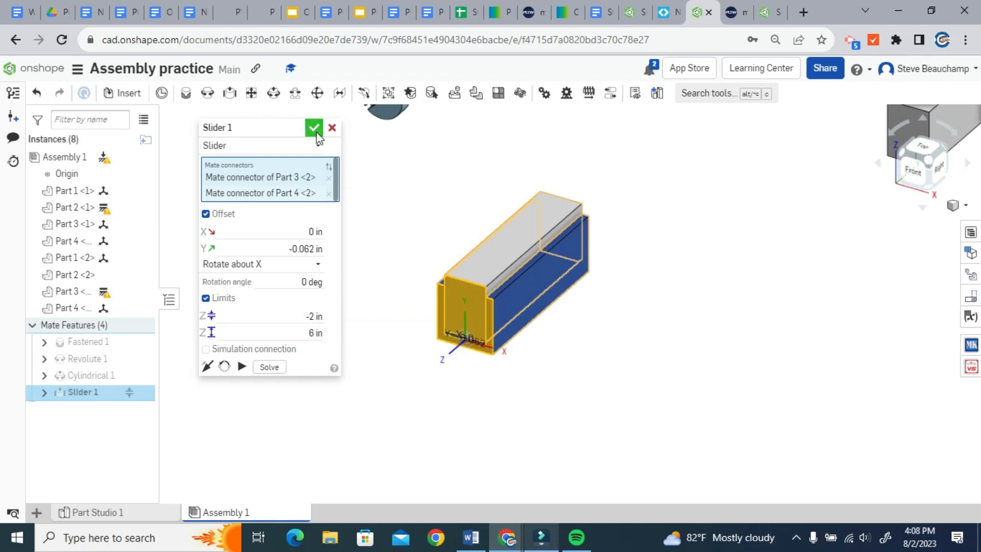
{"action": "left_click", "coordinate": [314, 127]}
Test the Slider mate's limits by sliding the solid block toward the rear of the blue channel
{"action": "left_click_drag", "start_coordinate": [510, 231], "coordinate": [639, 269]}
{"action": "key", "text": "f"}
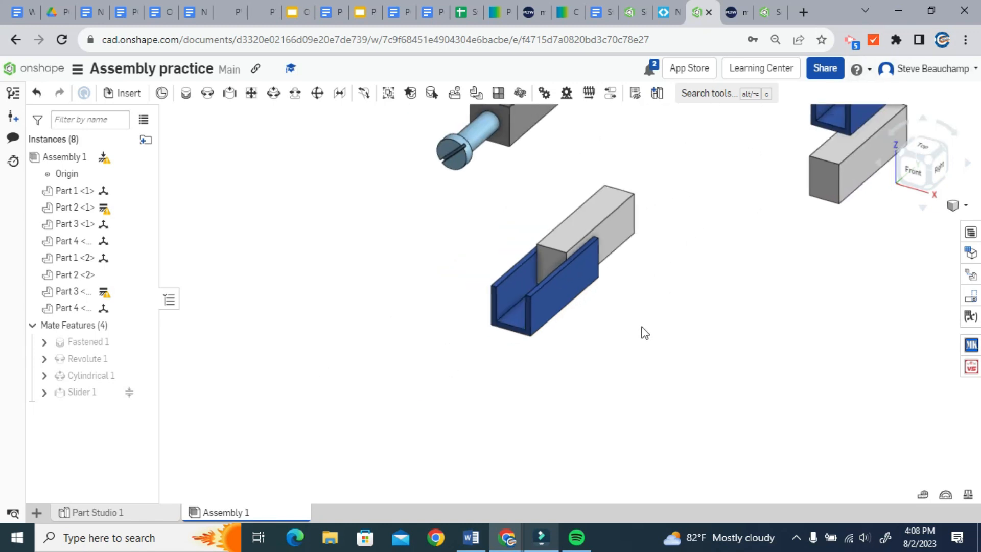
{"action": "left_click_drag", "start_coordinate": [545, 246], "coordinate": [480, 271]}
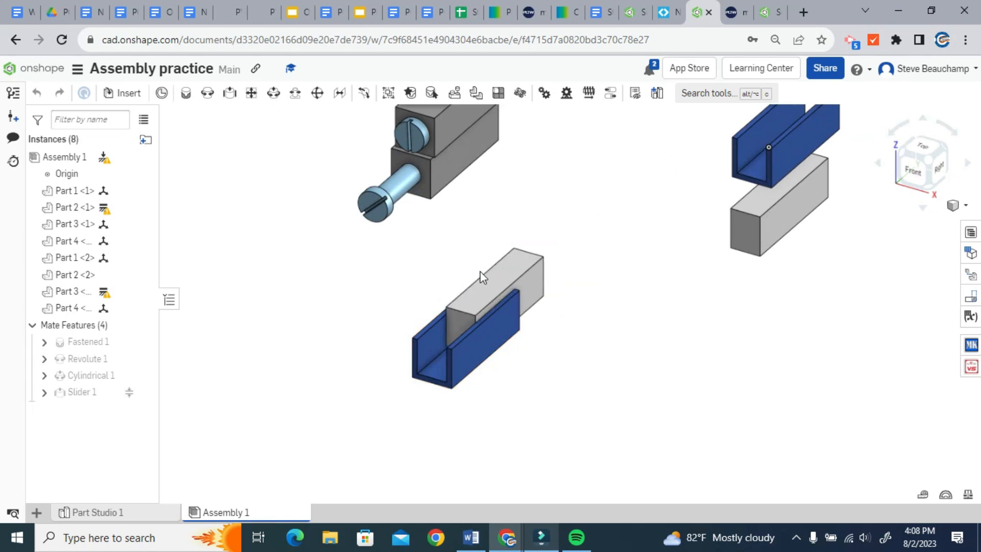
Reopen the Slider mate's Z maximum distance limit, accept the mate, and slide the solid block toward the front of the blue channel
{"action": "double_click", "coordinate": [82, 392]}
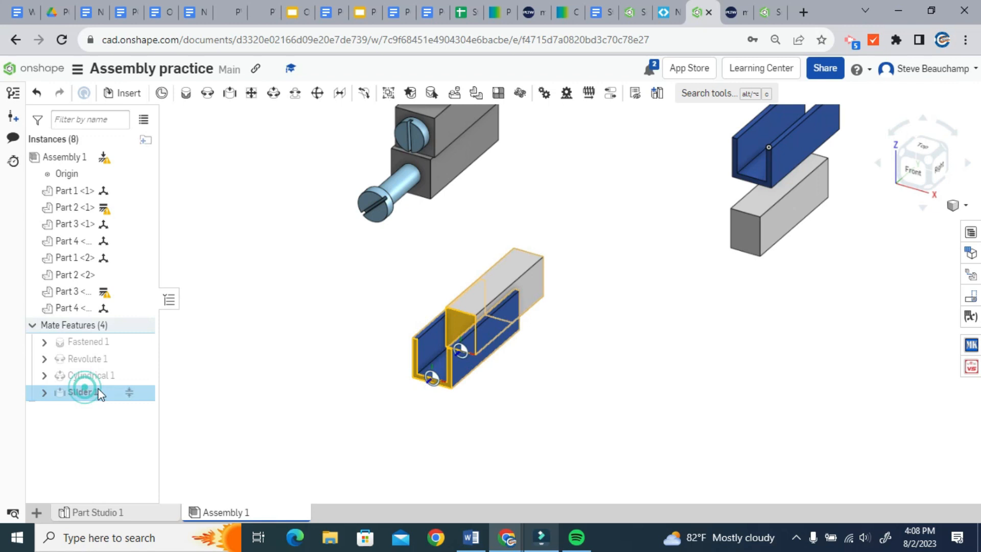
{"action": "left_click", "coordinate": [316, 333]}
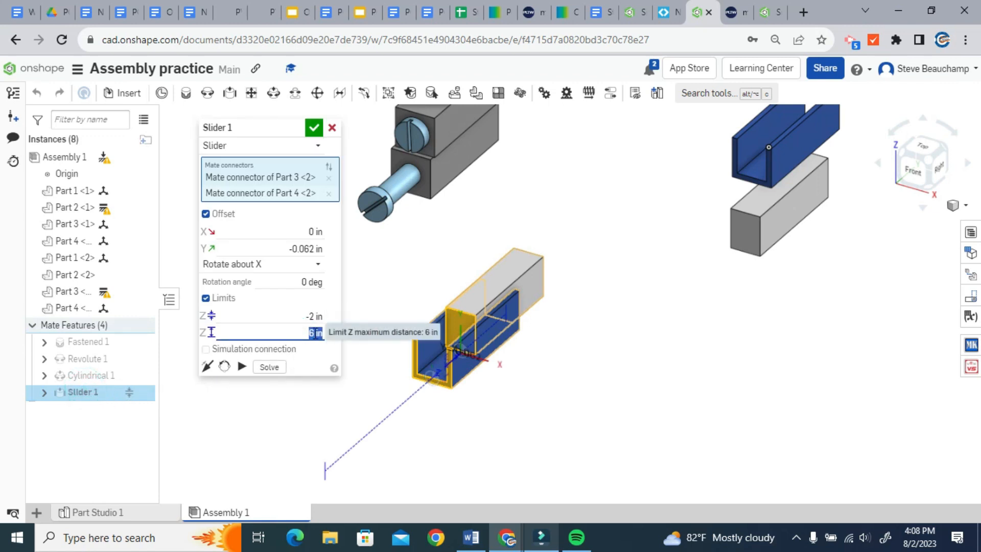
{"action": "left_click", "coordinate": [309, 130]}
{"action": "left_click_drag", "start_coordinate": [486, 303], "coordinate": [288, 392]}
{"action": "mouse_move", "coordinate": [451, 289]}
{"action": "left_mouse_down"}
{"action": "mouse_move", "coordinate": [596, 196]}
{"action": "mouse_move", "coordinate": [375, 373]}
{"action": "mouse_move", "coordinate": [496, 281]}
{"action": "mouse_move", "coordinate": [450, 305]}
{"action": "mouse_move", "coordinate": [461, 297]}
{"action": "left_mouse_up"}
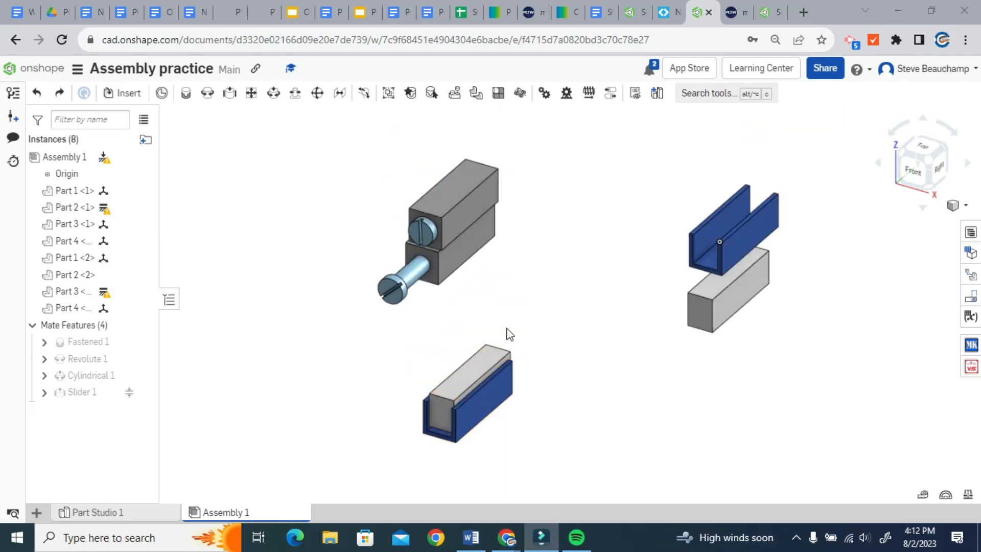